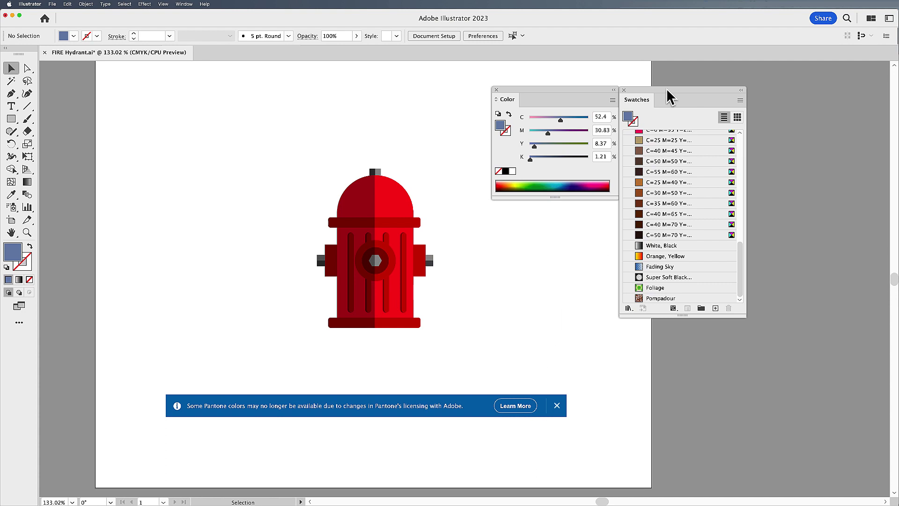
# - Browse the Color Books swatch library list, then close the menus without loading any library
pyautogui.click(741, 101)
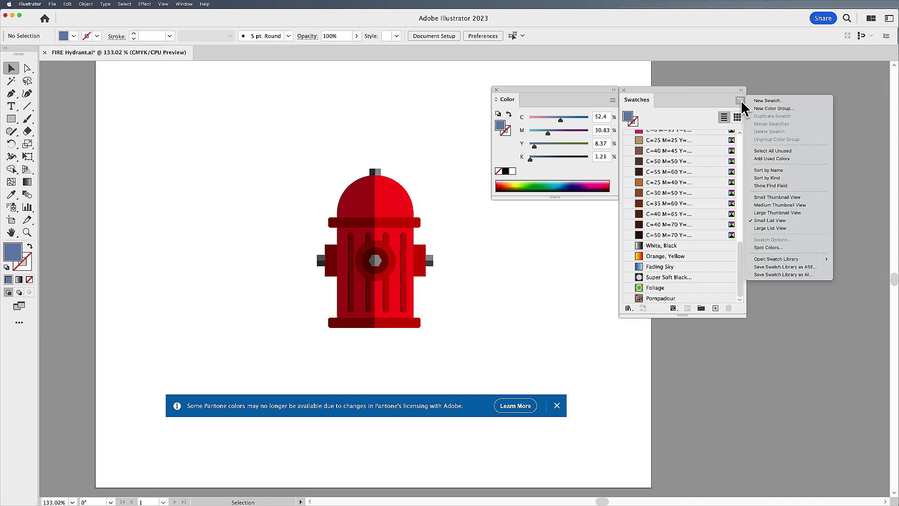
pyautogui.moveTo(795, 261)
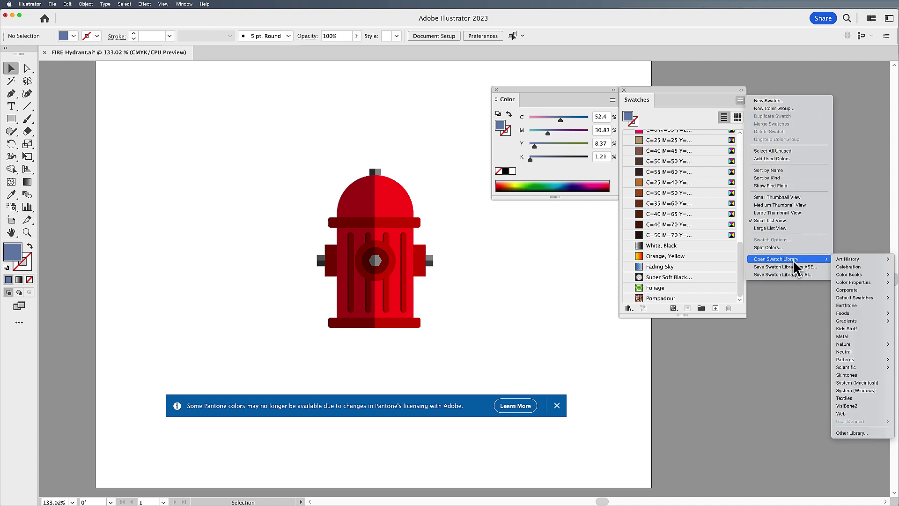
pyautogui.moveTo(842, 274)
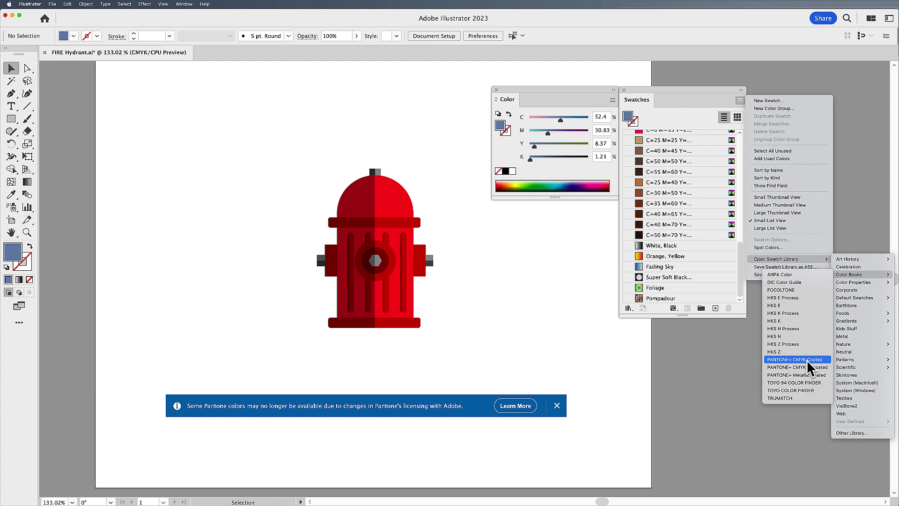
pyautogui.click(614, 381)
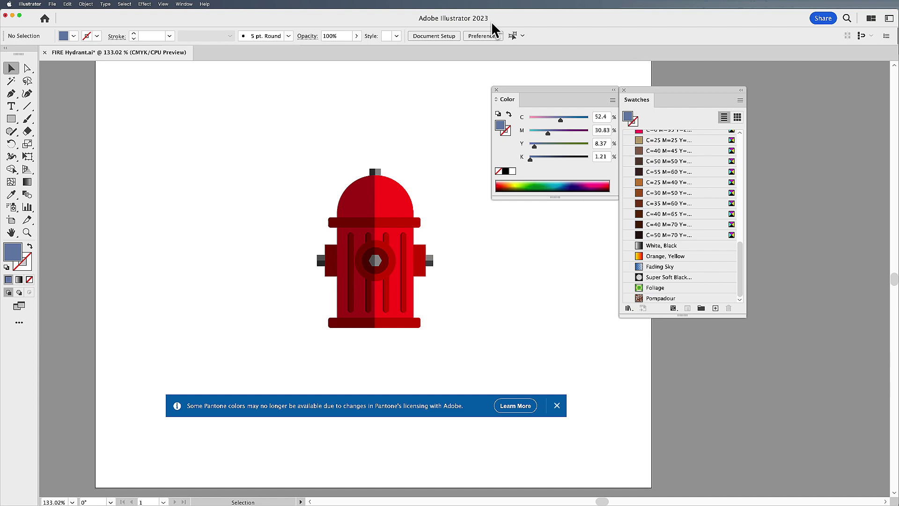
# - Review Illustrator 27.2's other versions in Creative Cloud, confirming 26.5.2 is installed, then close the list
pyautogui.click(765, 7)
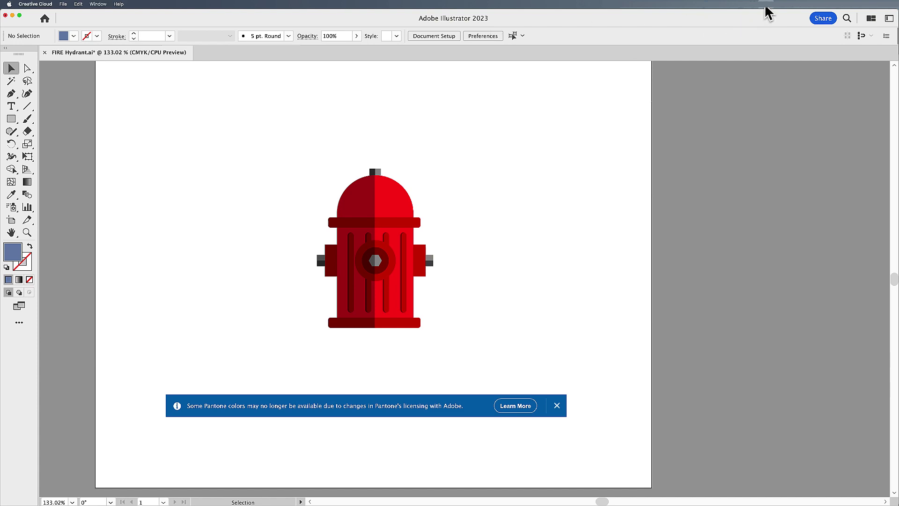
pyautogui.moveTo(431, 105); pyautogui.dragTo(407, 71)
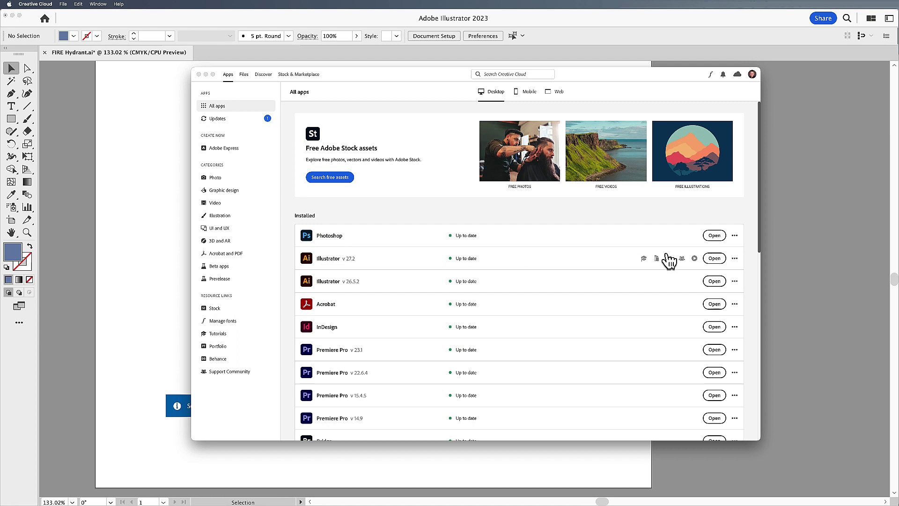
pyautogui.click(734, 259)
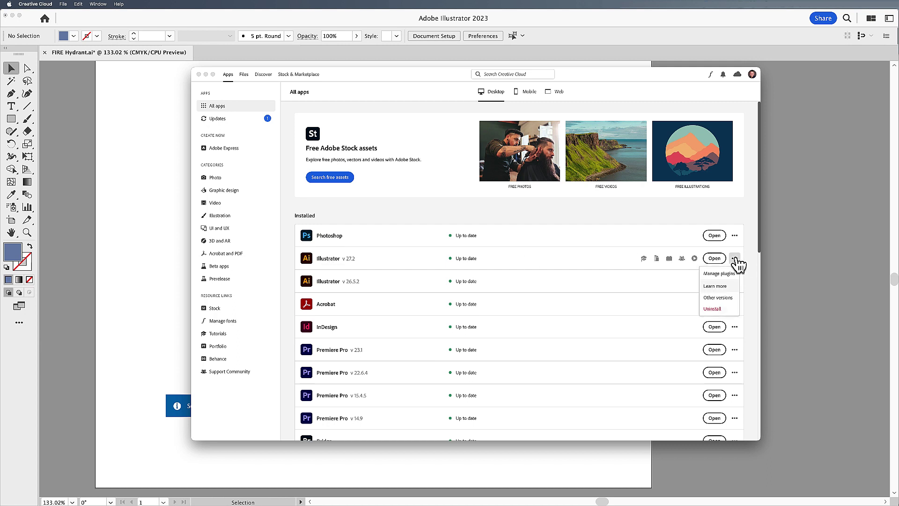
pyautogui.click(724, 298)
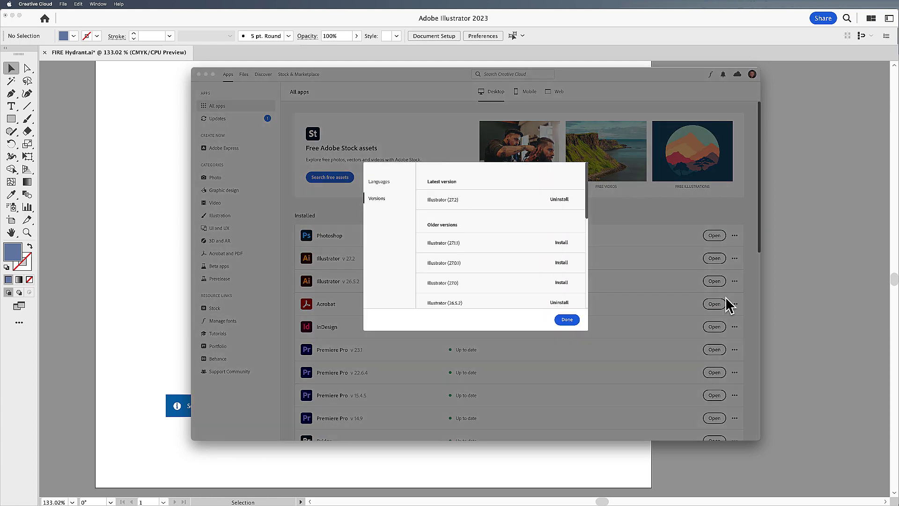
pyautogui.scroll(-3, 490, 258)
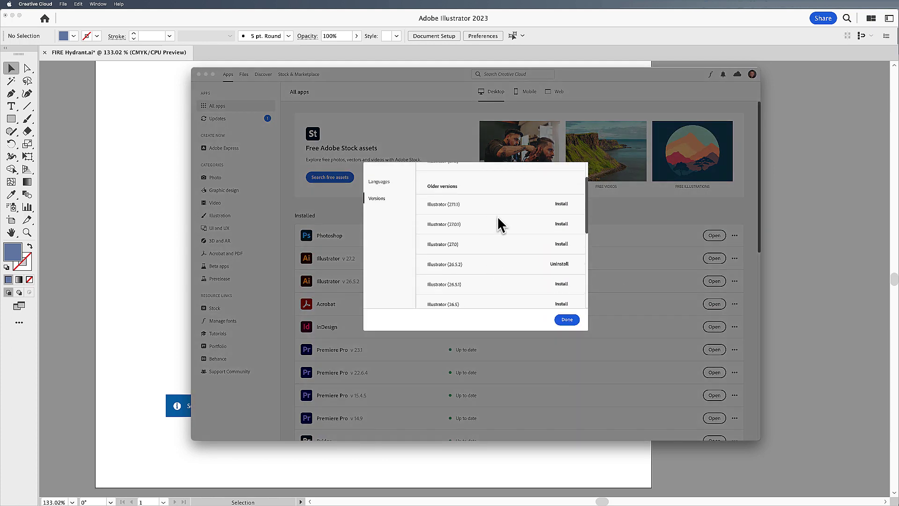
pyautogui.scroll(3, 489, 270)
pyautogui.scroll(-3, 489, 272)
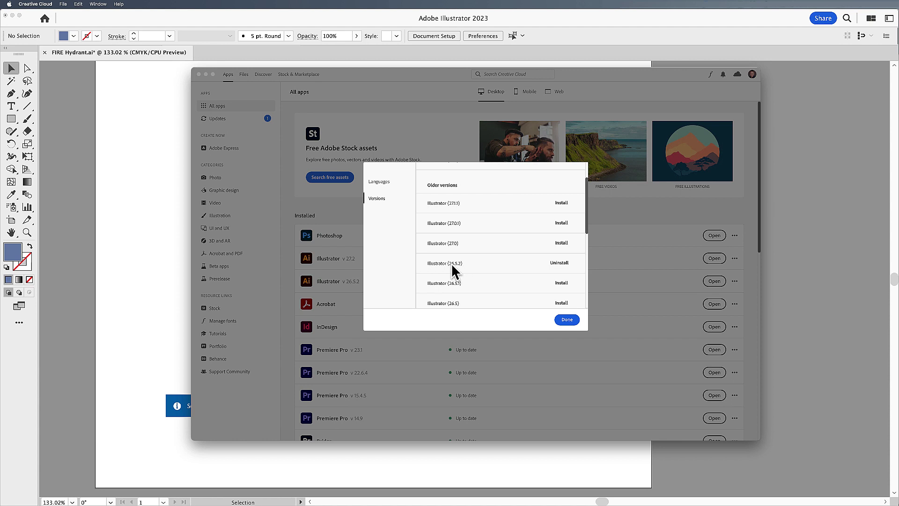
pyautogui.scroll(1, 473, 262)
pyautogui.scroll(-2, 473, 262)
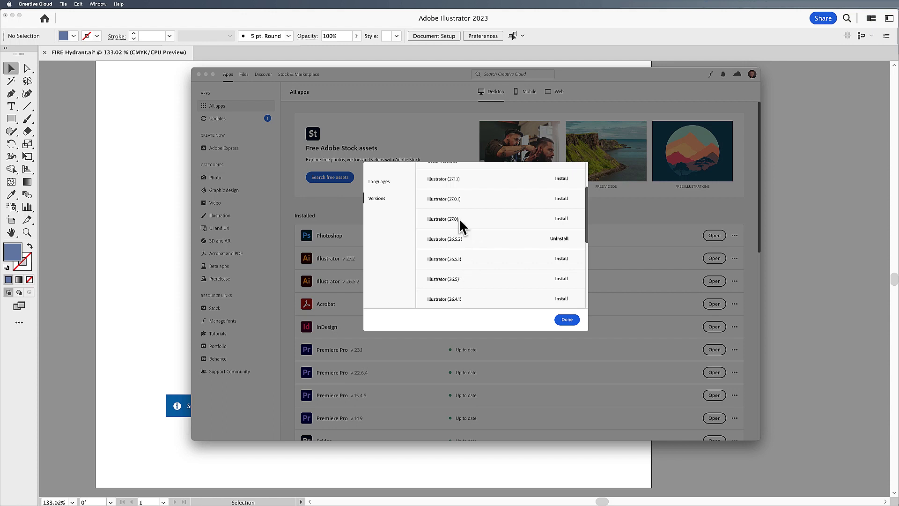
pyautogui.scroll(1, 464, 227)
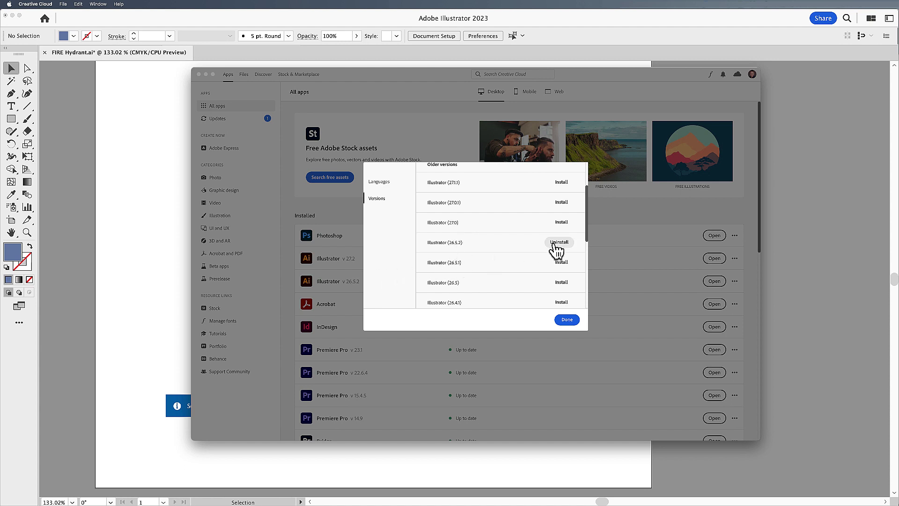
pyautogui.click(567, 321)
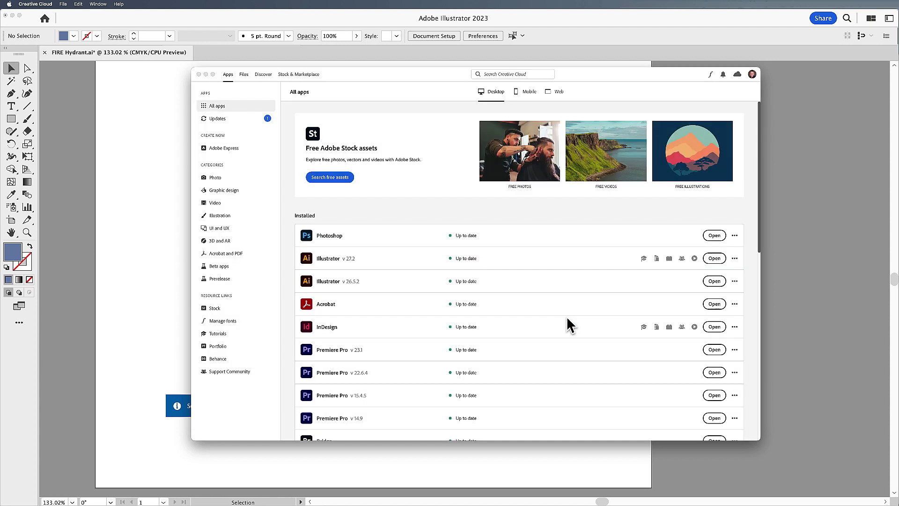
# - Switch to Illustrator 2022 and nudge its Swatches panel up slightly
pyautogui.click(184, 85)
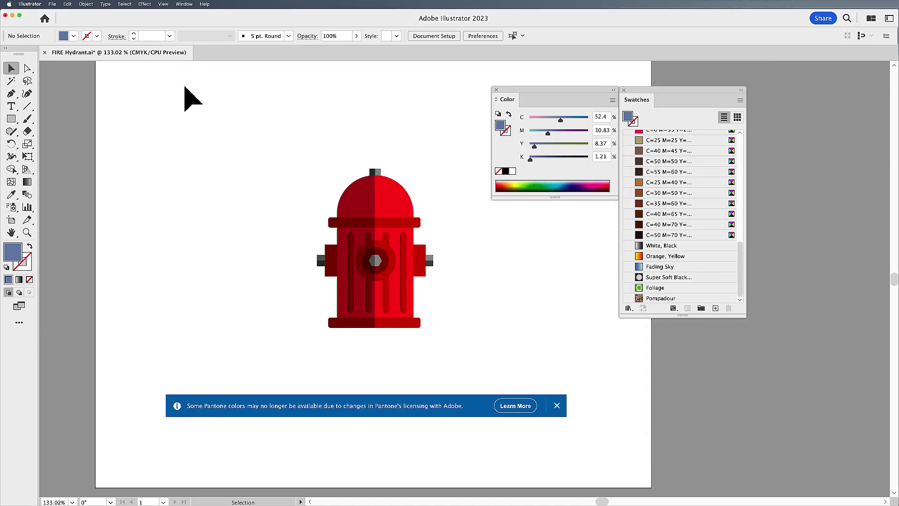
pyautogui.press('super+Tab')
pyautogui.press('super+Tab')
pyautogui.press('super+Tab')
pyautogui.press('super+Tab')
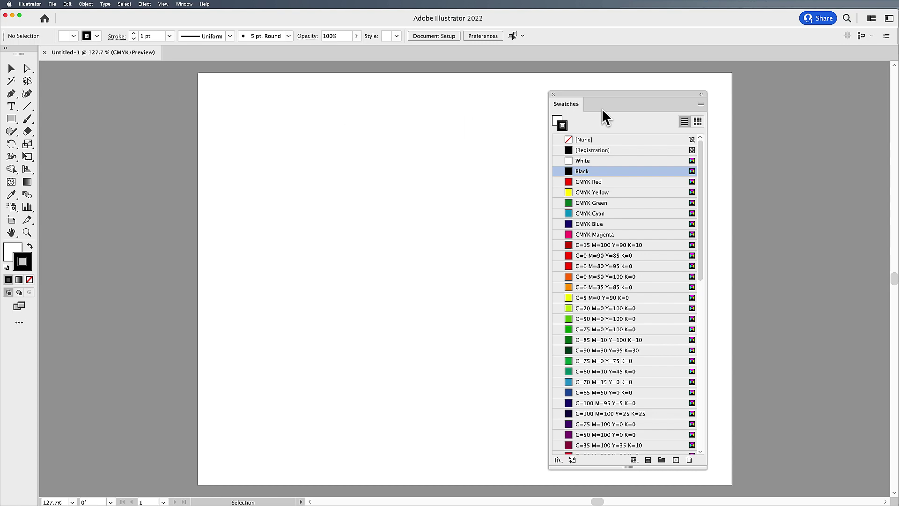
pyautogui.moveTo(652, 96); pyautogui.dragTo(653, 83)
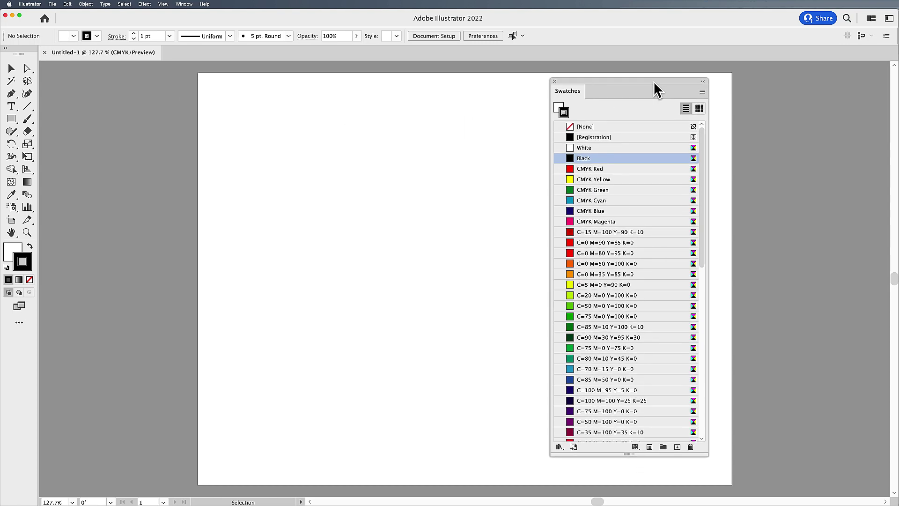
# - Load the PANTONE+ Solid Coated color book, move its panel up-left, and make it taller
pyautogui.click(702, 91)
pyautogui.moveTo(758, 248)
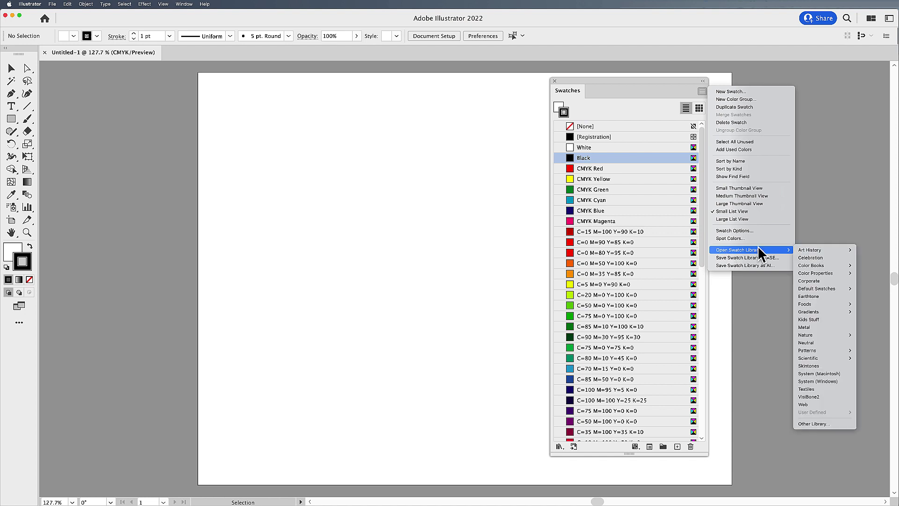
pyautogui.moveTo(806, 264)
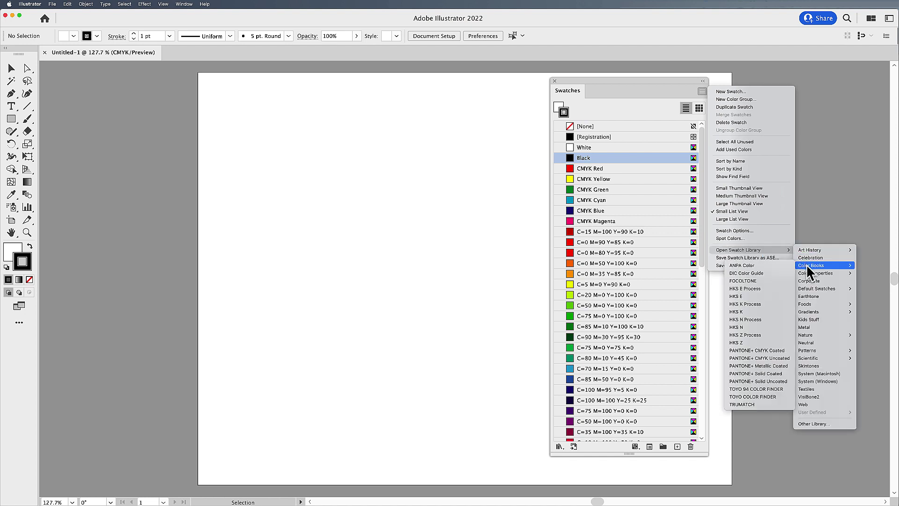
pyautogui.click(770, 372)
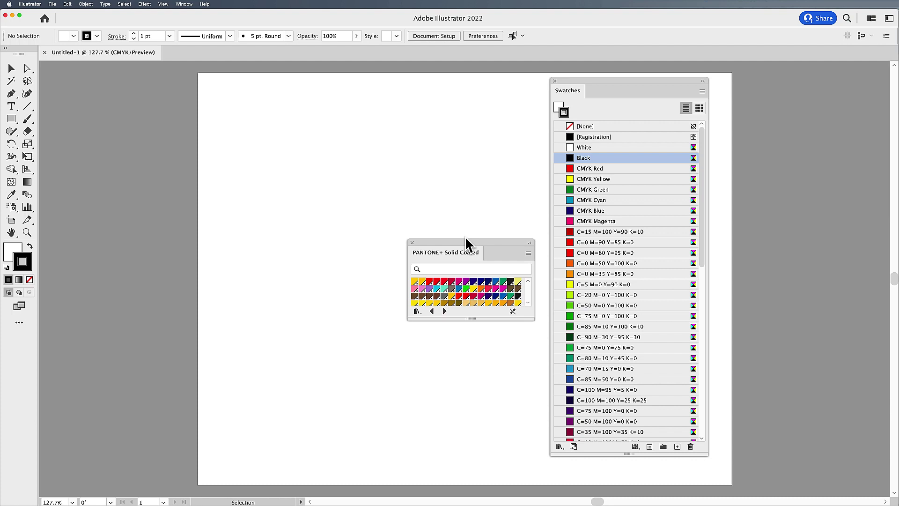
pyautogui.moveTo(466, 239); pyautogui.dragTo(418, 105)
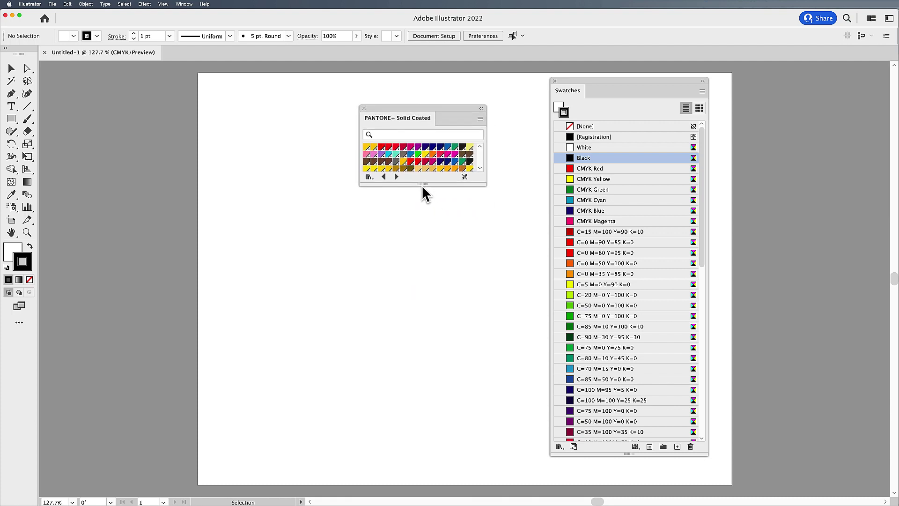
pyautogui.moveTo(423, 184); pyautogui.dragTo(440, 351)
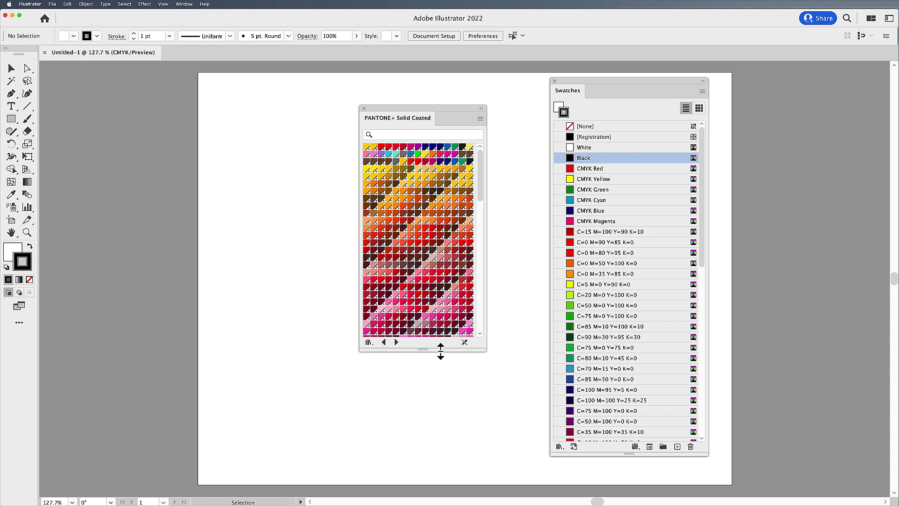
# - Select every default swatch from CMYK Red to the end and delete them
pyautogui.moveTo(635, 80); pyautogui.dragTo(631, 77)
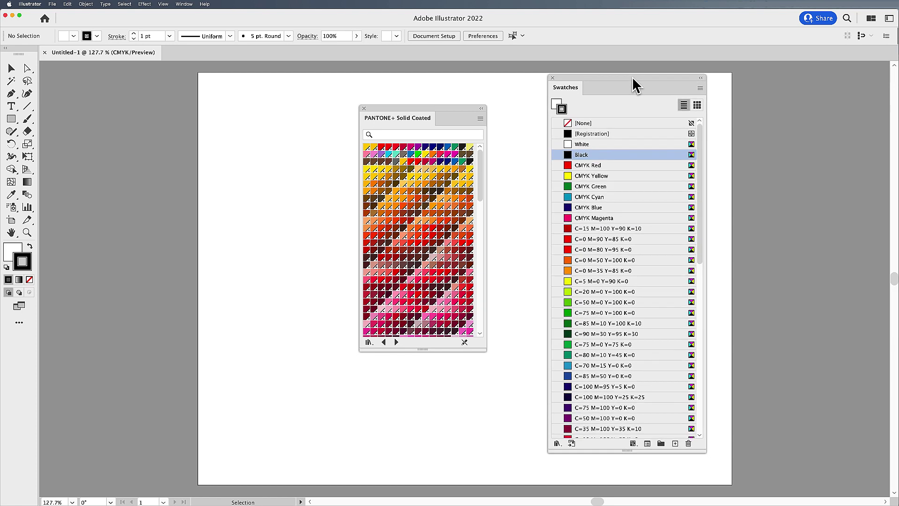
pyautogui.click(620, 165)
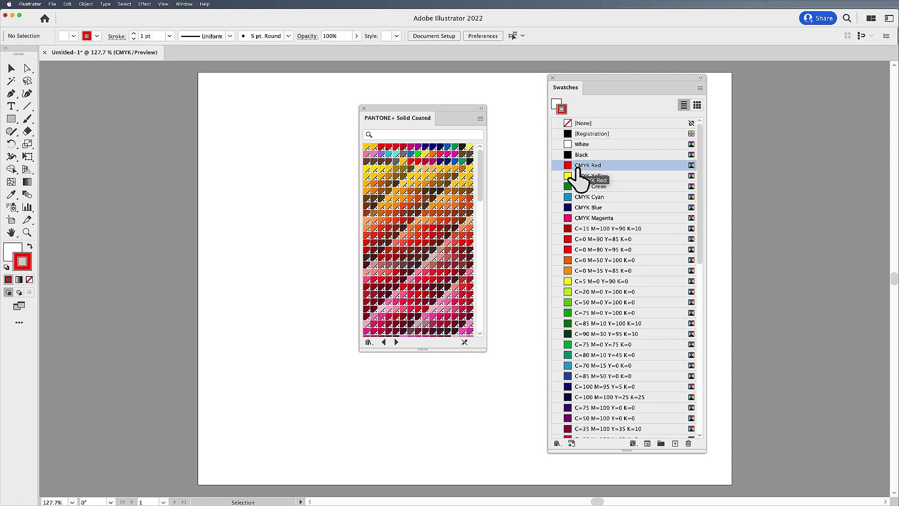
pyautogui.scroll(-15, 663, 248)
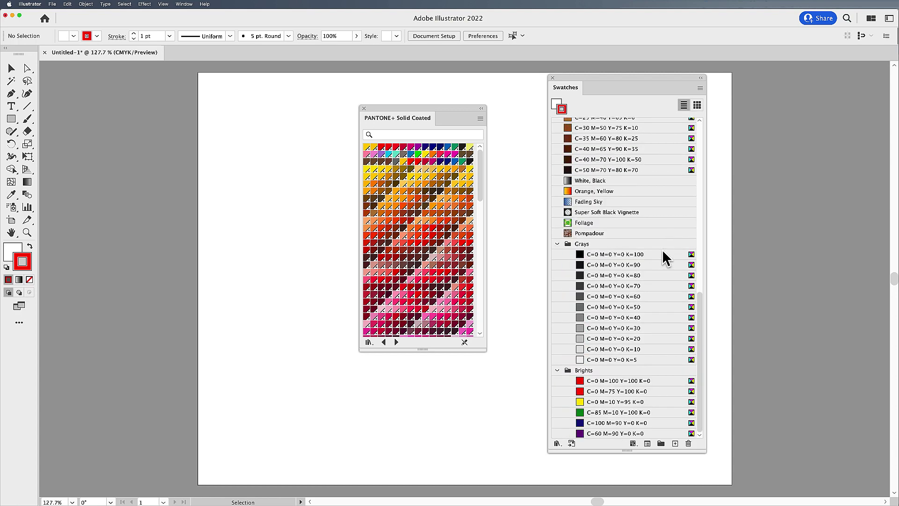
pyautogui.keyDown('shift'); pyautogui.click(649, 434); pyautogui.keyUp('shift')
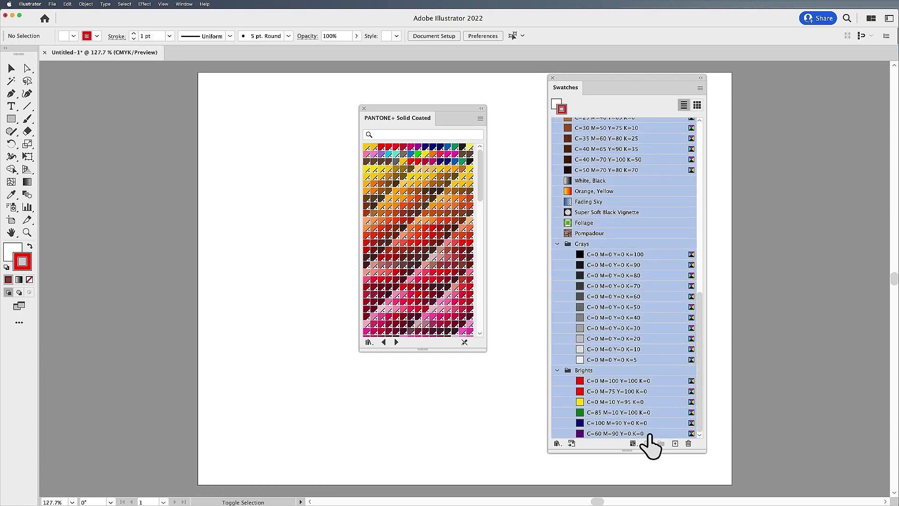
pyautogui.click(688, 444)
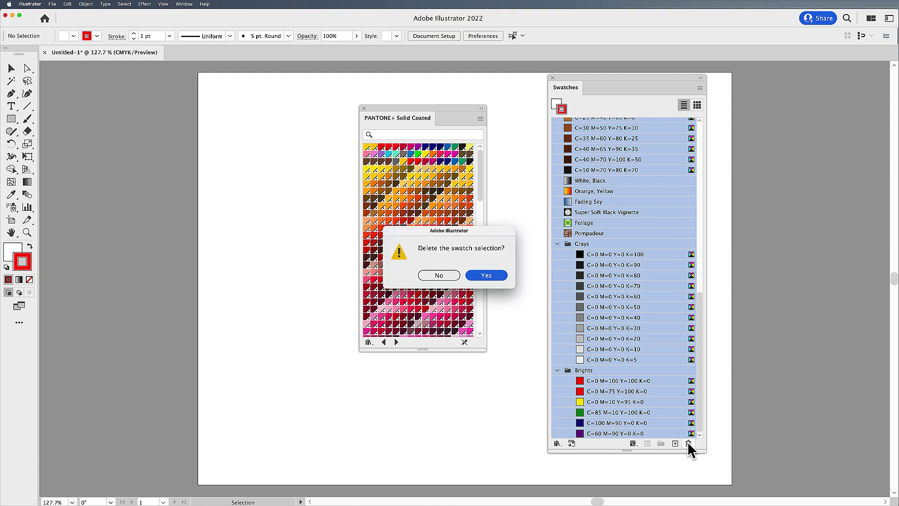
pyautogui.click(487, 276)
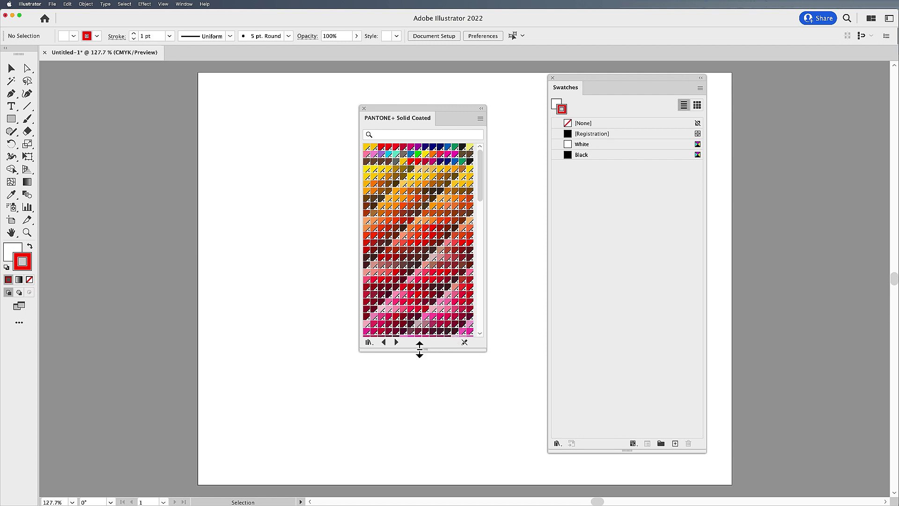
# - Enlarge the PANTONE+ Solid Coated panel and drag all its colours, starting at PANTONE Yellow C, into Swatches
pyautogui.moveTo(433, 354); pyautogui.dragTo(434, 445)
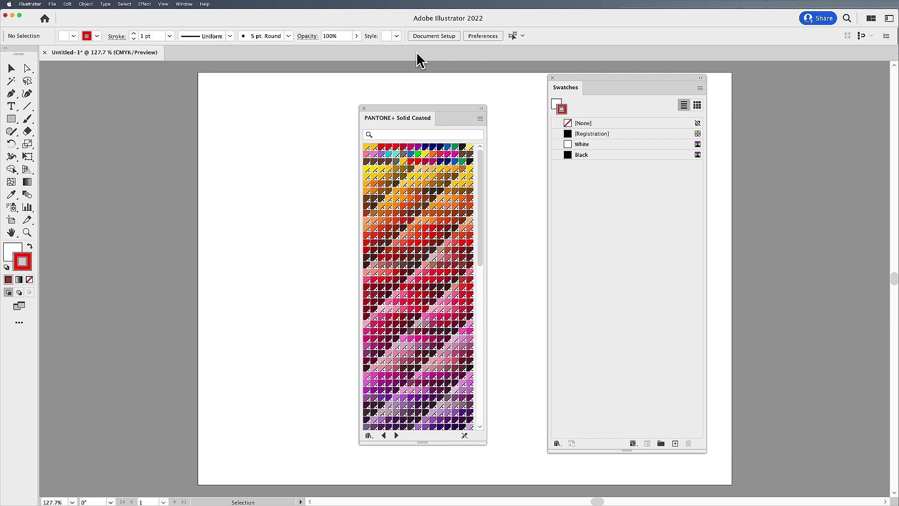
pyautogui.moveTo(418, 114); pyautogui.dragTo(383, 89)
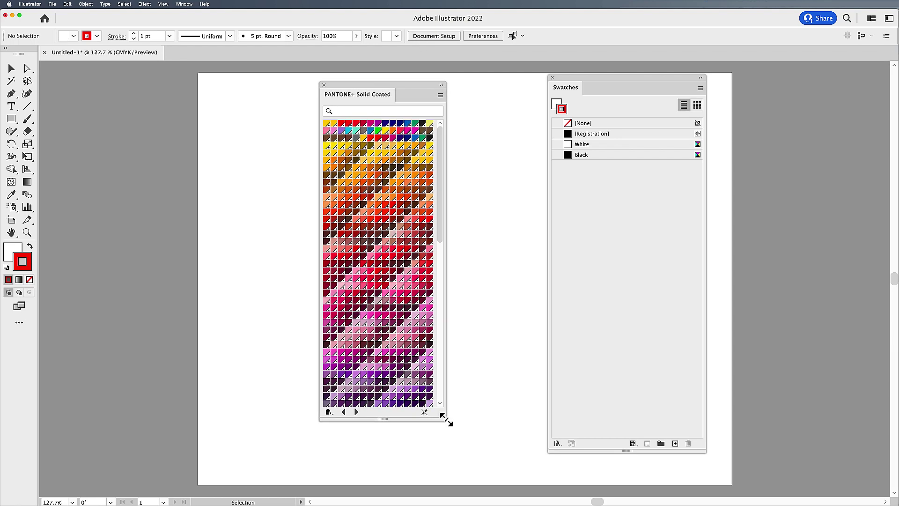
pyautogui.moveTo(444, 417); pyautogui.dragTo(592, 466)
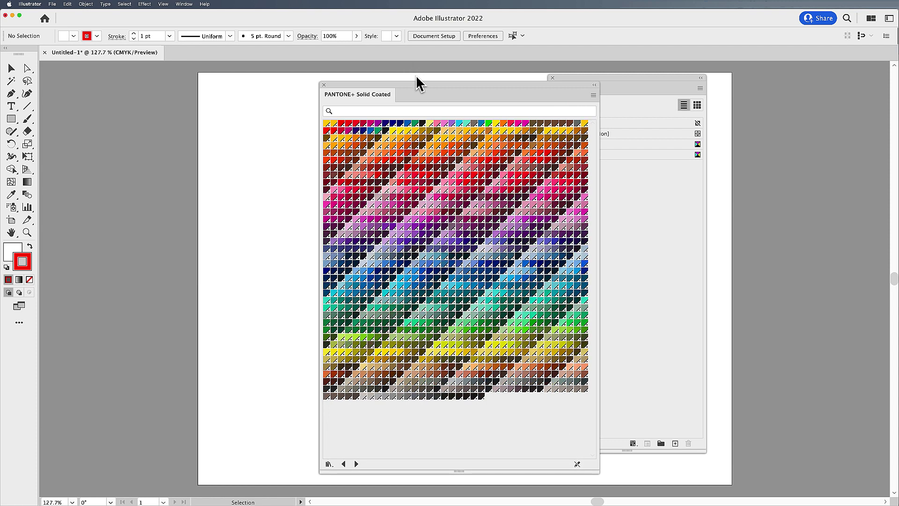
pyautogui.moveTo(416, 83); pyautogui.dragTo(323, 79)
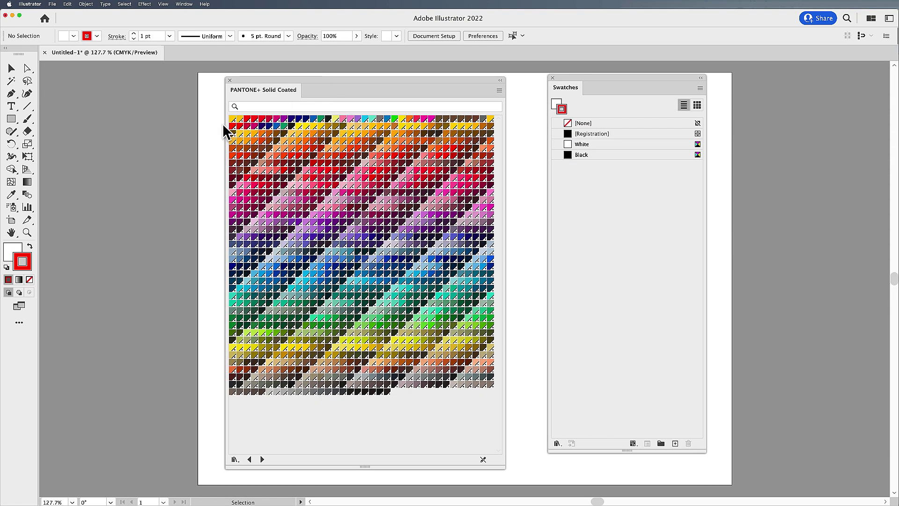
pyautogui.click(232, 119)
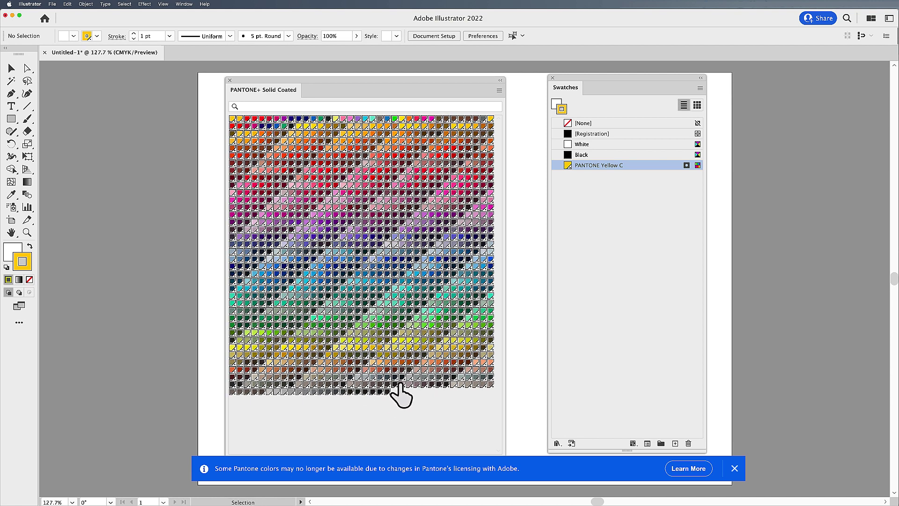
pyautogui.moveTo(395, 387); pyautogui.dragTo(617, 362)
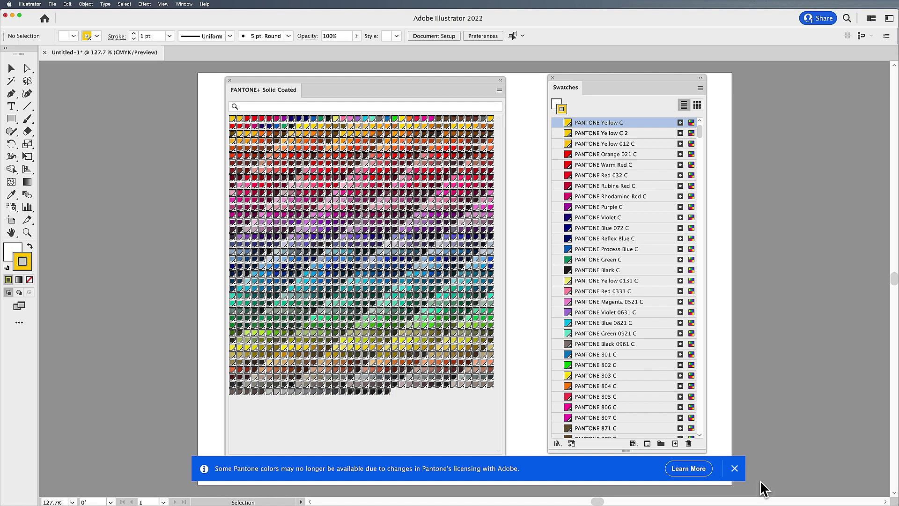
# - Dismiss the Pantone licensing notice and close the PANTONE+ Solid Coated library panel
pyautogui.click(734, 468)
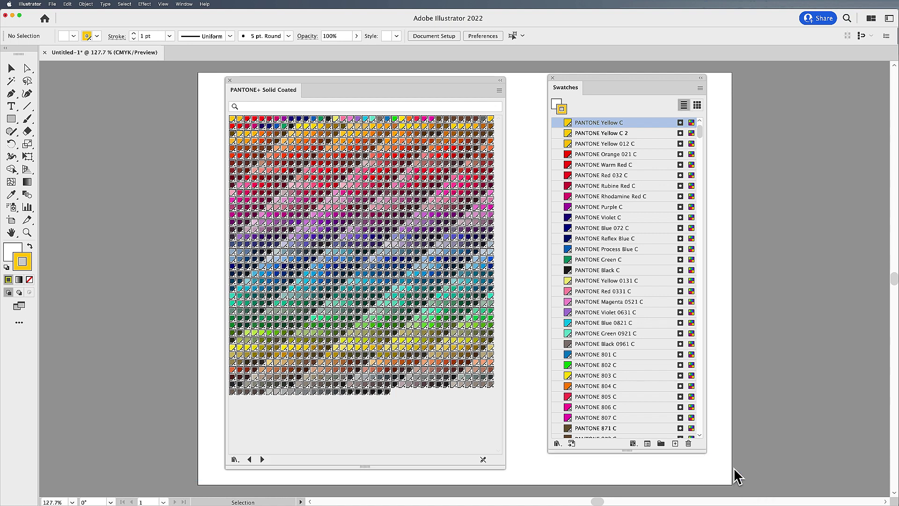
pyautogui.click(229, 80)
pyautogui.scroll(2, 650, 162)
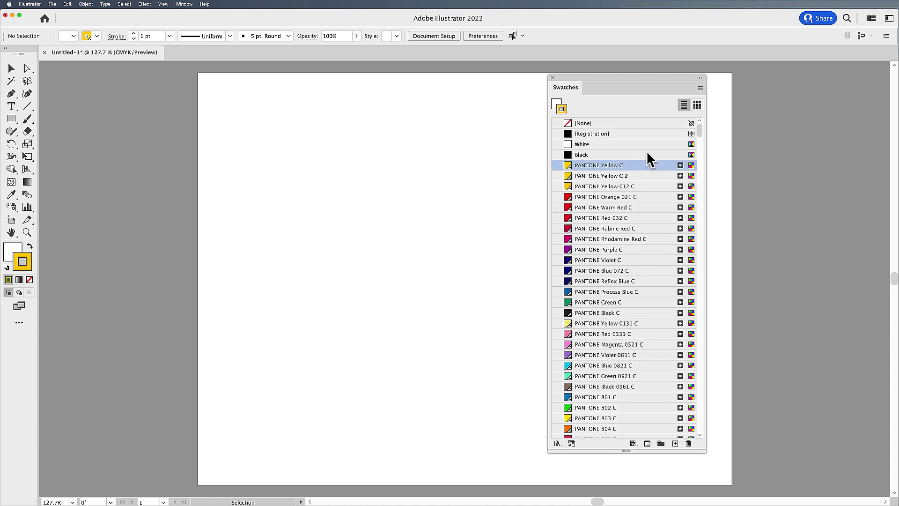
# - Set the stroke colour to White, then Black, and scroll through the Pantone swatches list
pyautogui.click(619, 145)
pyautogui.click(617, 155)
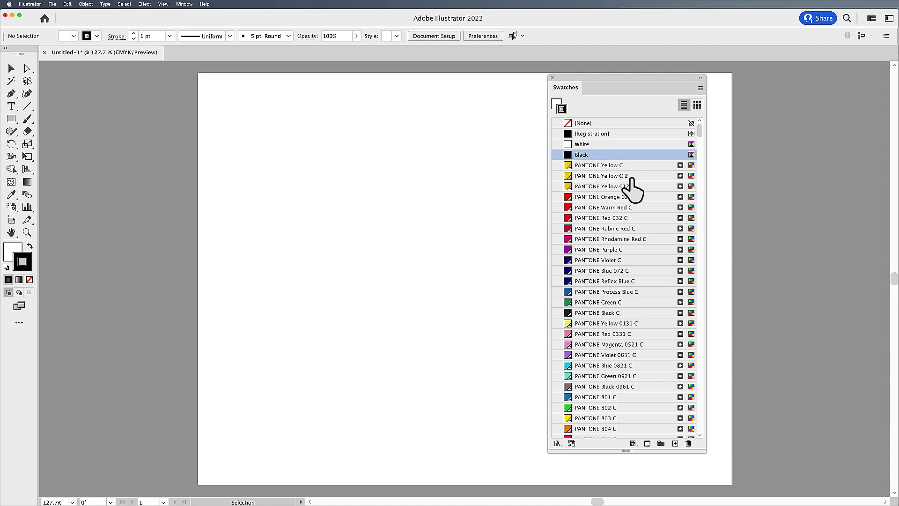
pyautogui.scroll(-10, 625, 227)
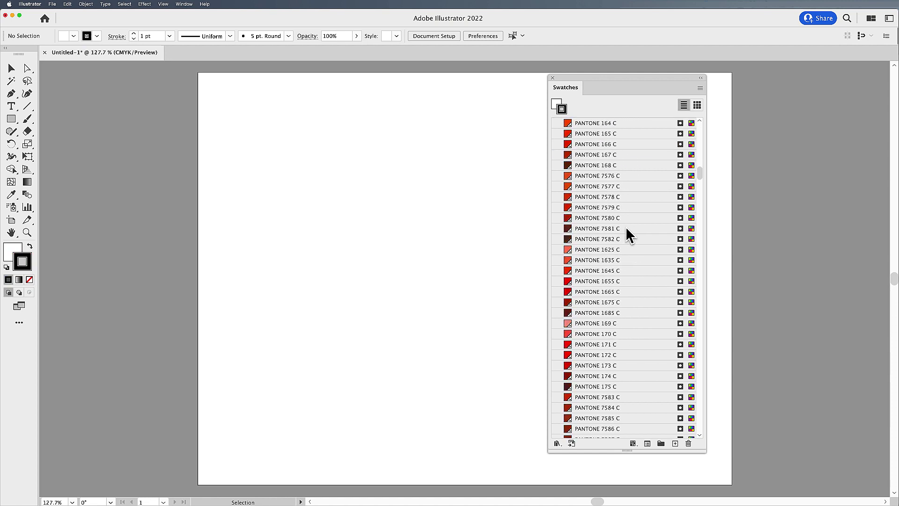
pyautogui.scroll(15, 626, 226)
pyautogui.scroll(-15, 625, 224)
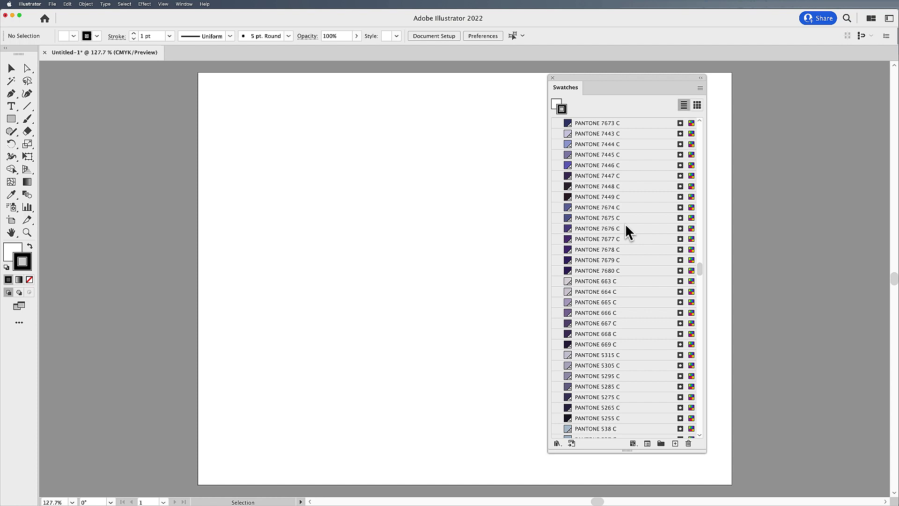
pyautogui.scroll(20, 625, 223)
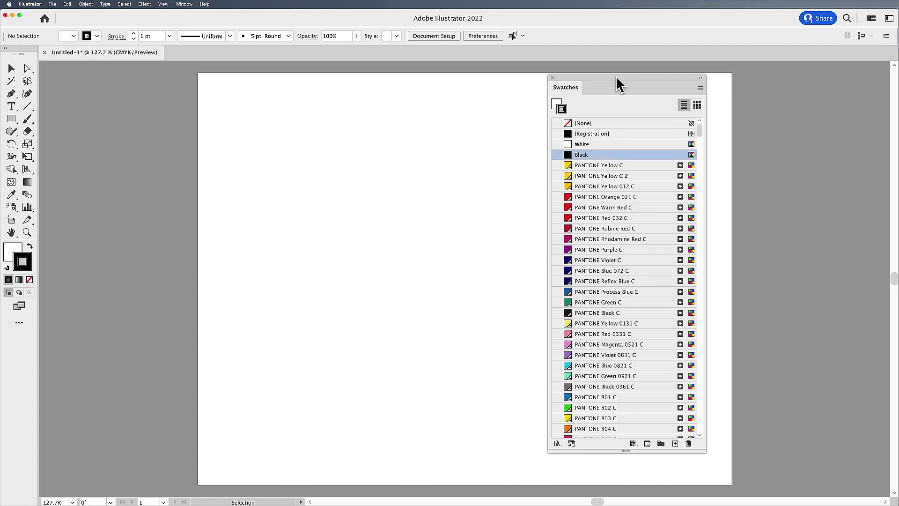
pyautogui.moveTo(616, 77); pyautogui.dragTo(617, 77)
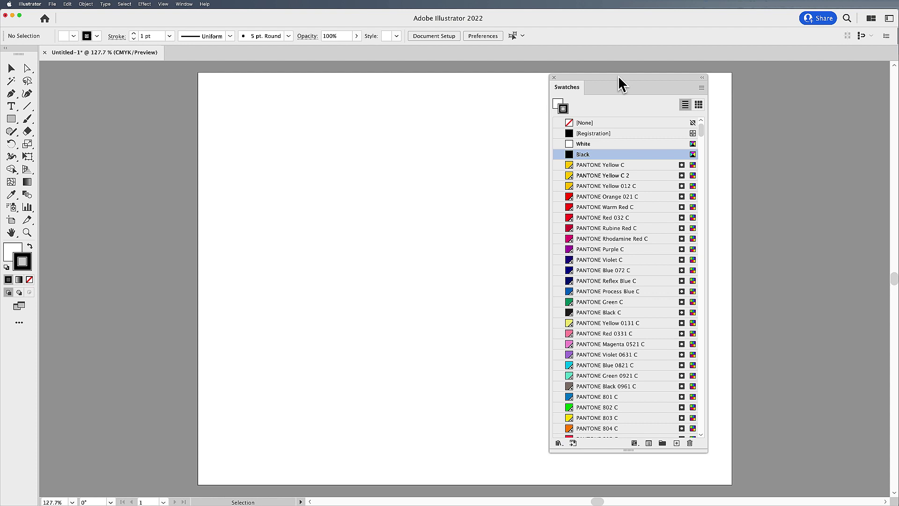
# - Set the stroke to None and save the swatches as PMS Colors.ase in the Swatches folder
pyautogui.click(613, 121)
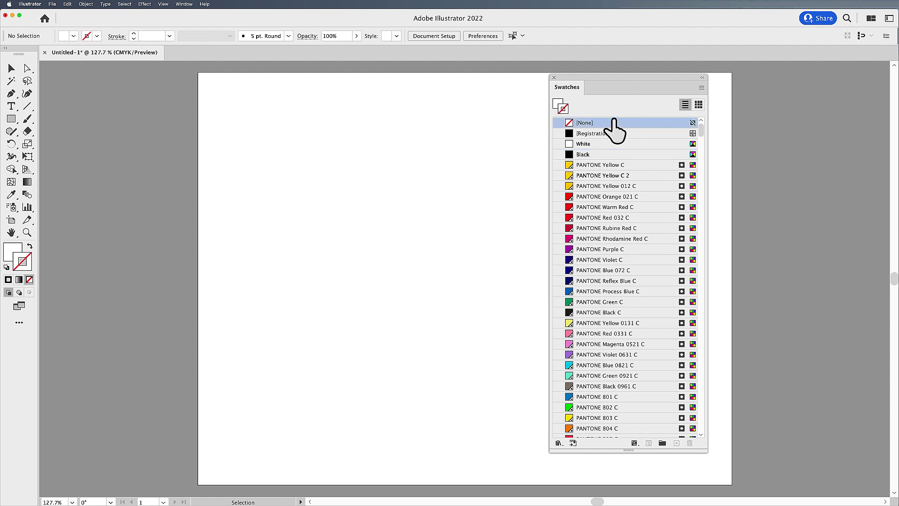
pyautogui.click(701, 87)
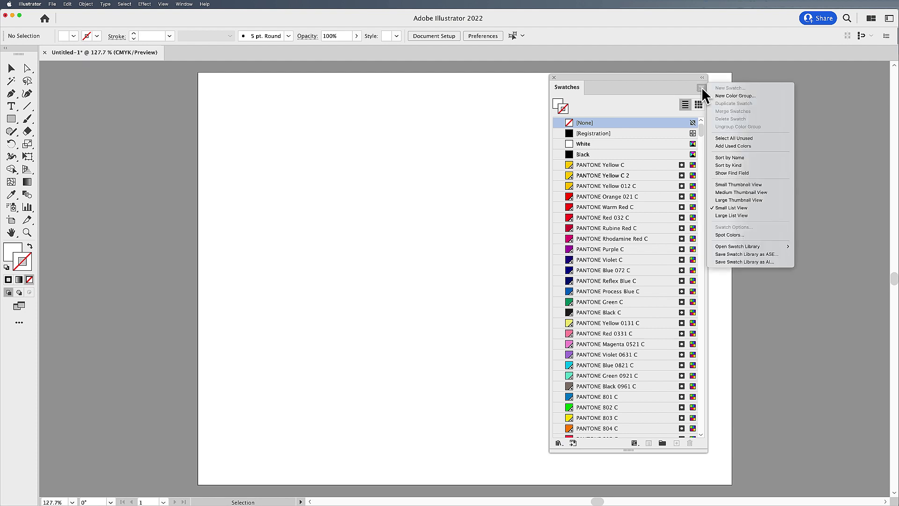
pyautogui.click(757, 255)
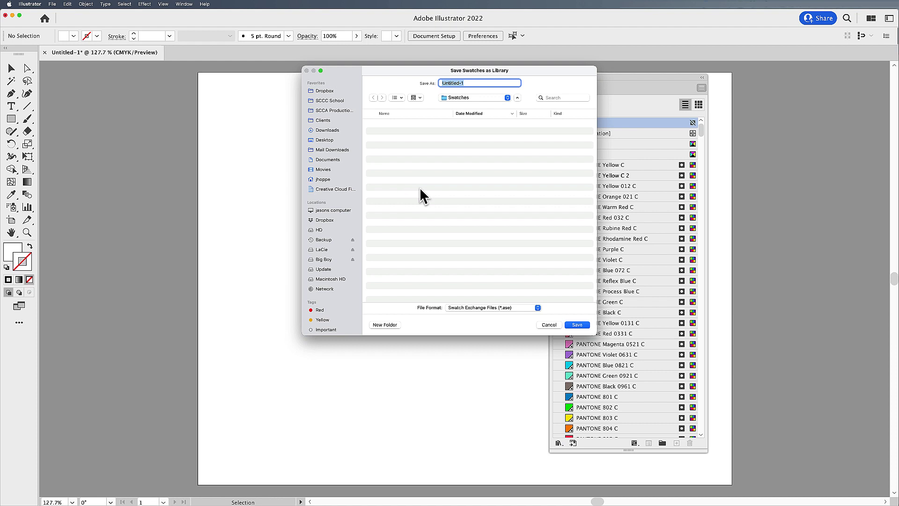
pyautogui.click(496, 97)
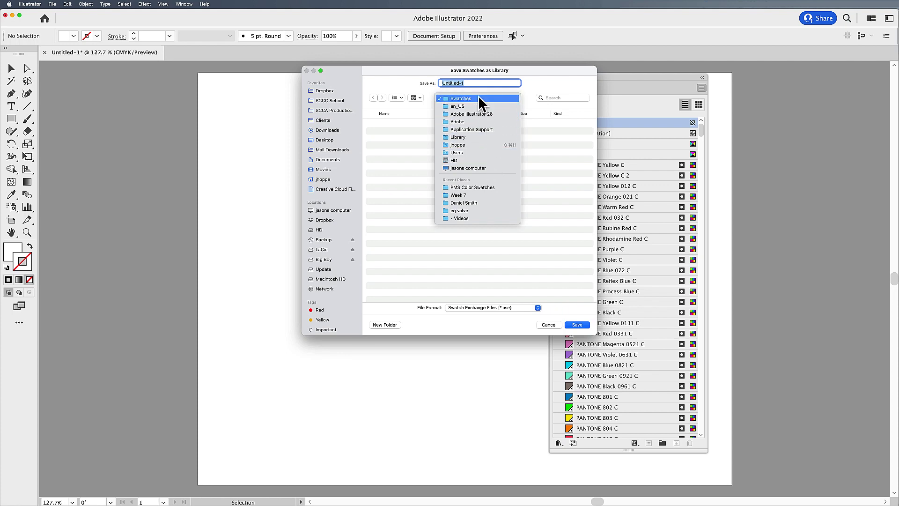
pyautogui.click(480, 99)
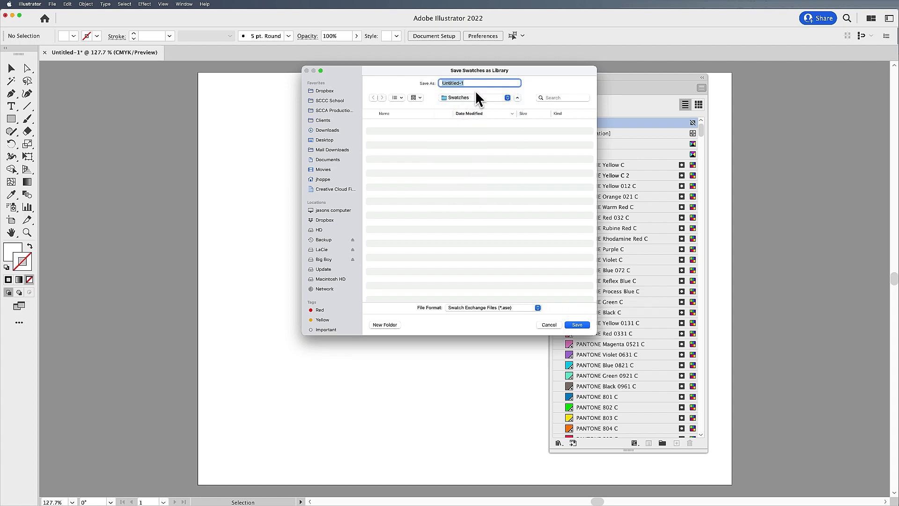
pyautogui.write('PMS Colors.ase')
pyautogui.press('Return')
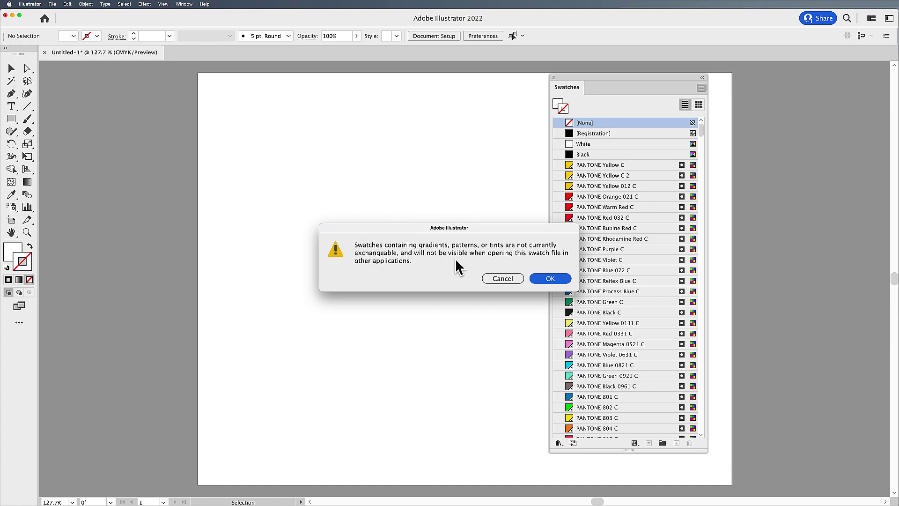
pyautogui.click(550, 278)
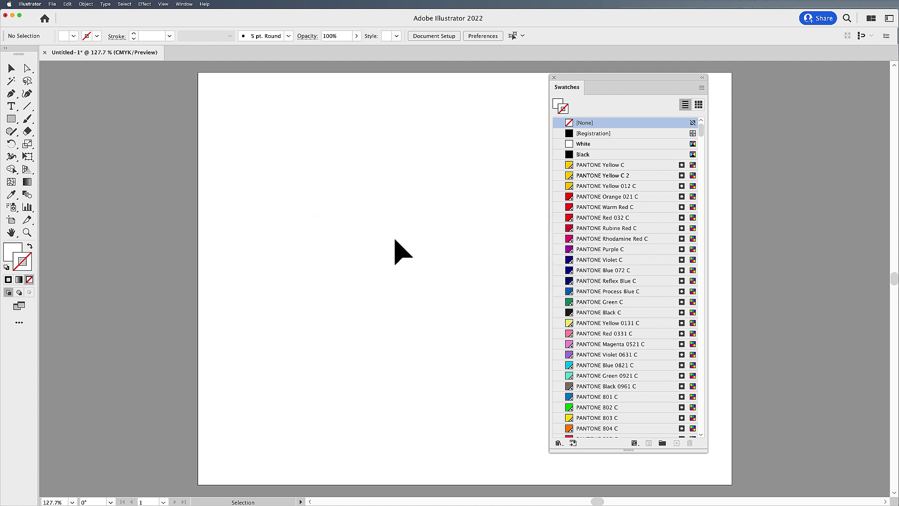
# - In Illustrator 2023, load PMS colors.ase as a swatch library from another file
pyautogui.press('a')
pyautogui.press('super+Tab')
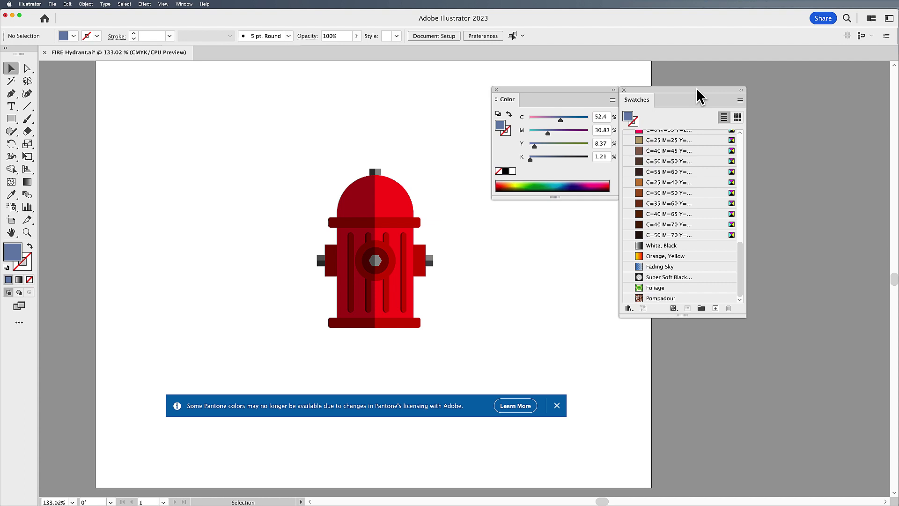
pyautogui.click(739, 101)
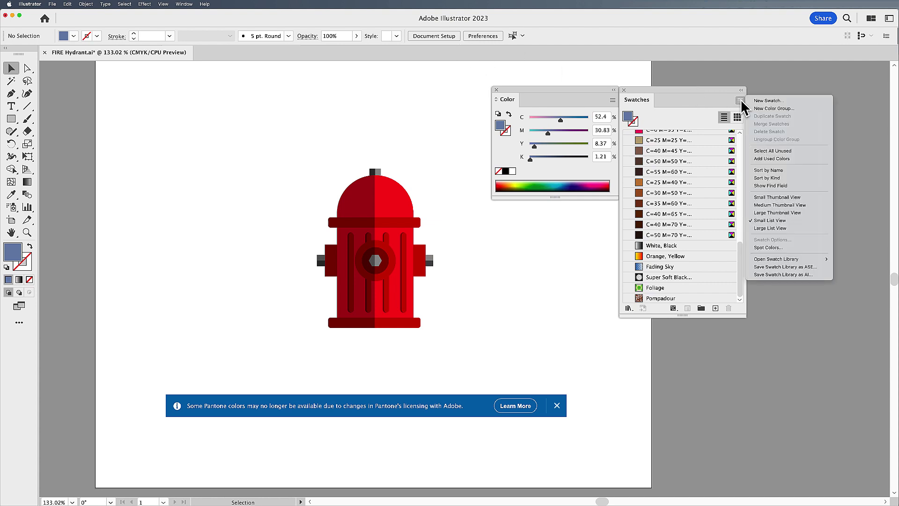
pyautogui.moveTo(785, 259)
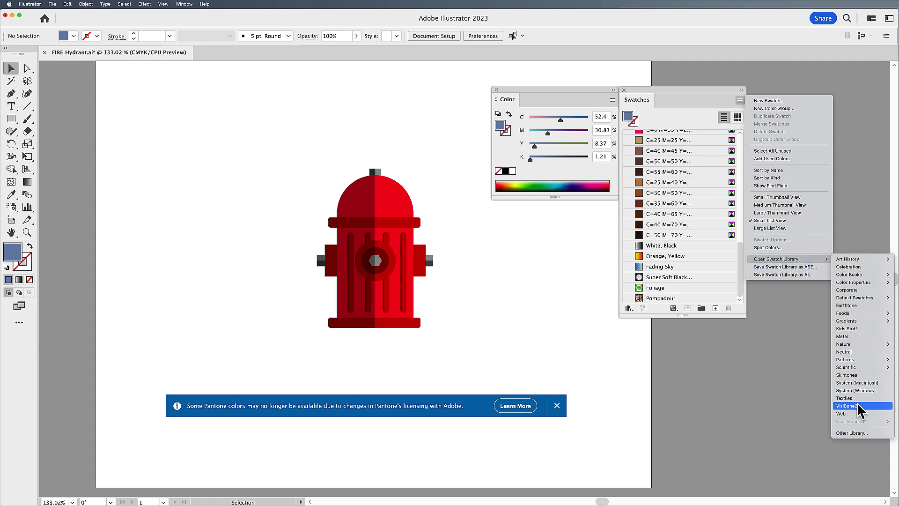
pyautogui.click(851, 433)
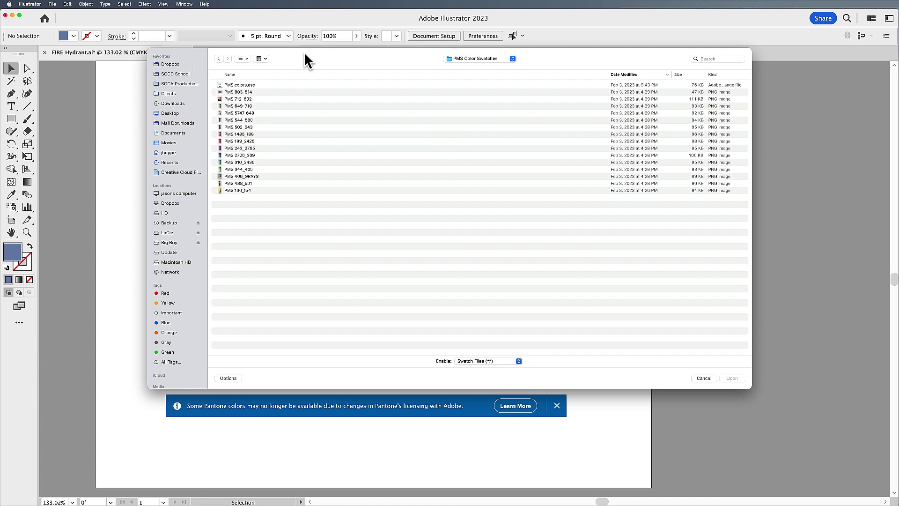
pyautogui.click(225, 85)
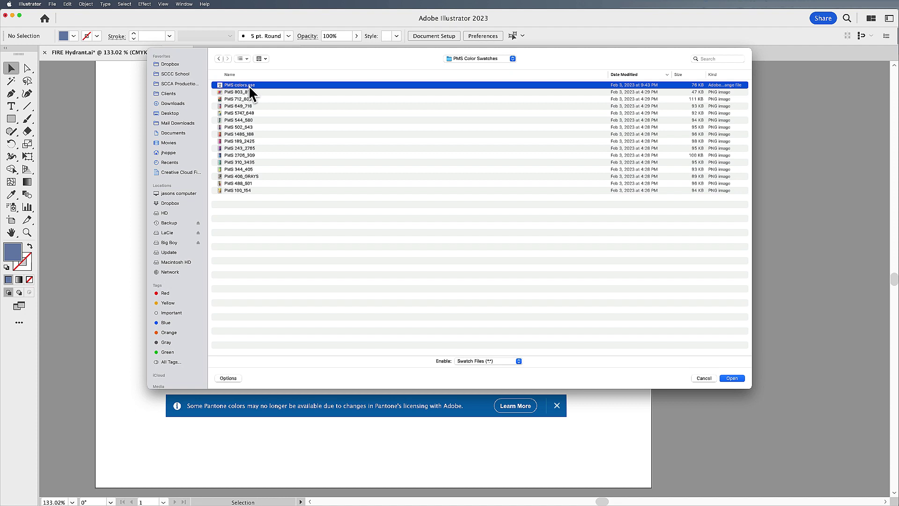
pyautogui.click(733, 379)
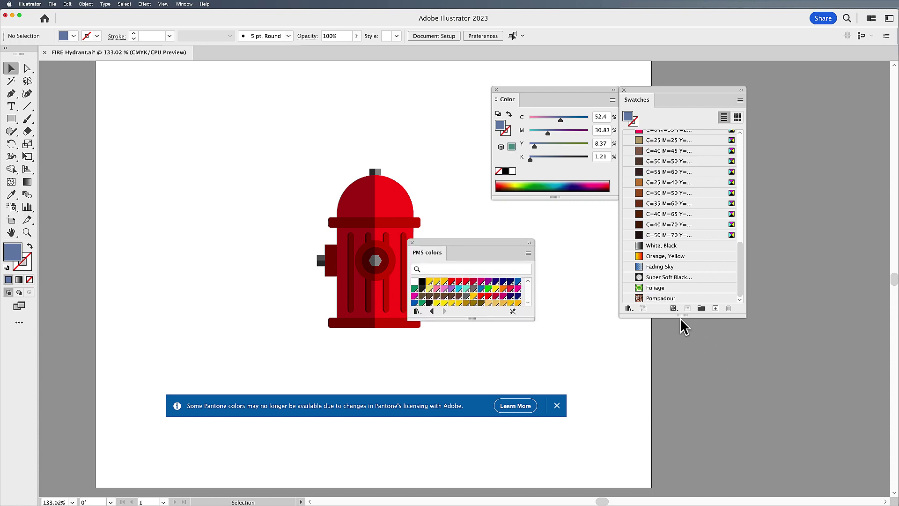
# - Move the PMS colors panel to the upper left, stretch it taller, and close the Pantone notice
pyautogui.moveTo(483, 242); pyautogui.dragTo(207, 94)
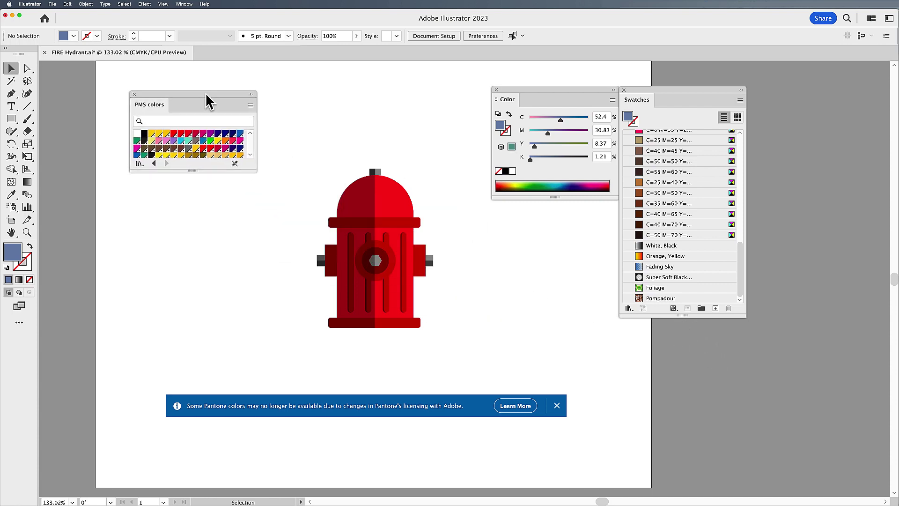
pyautogui.moveTo(193, 173); pyautogui.dragTo(206, 370)
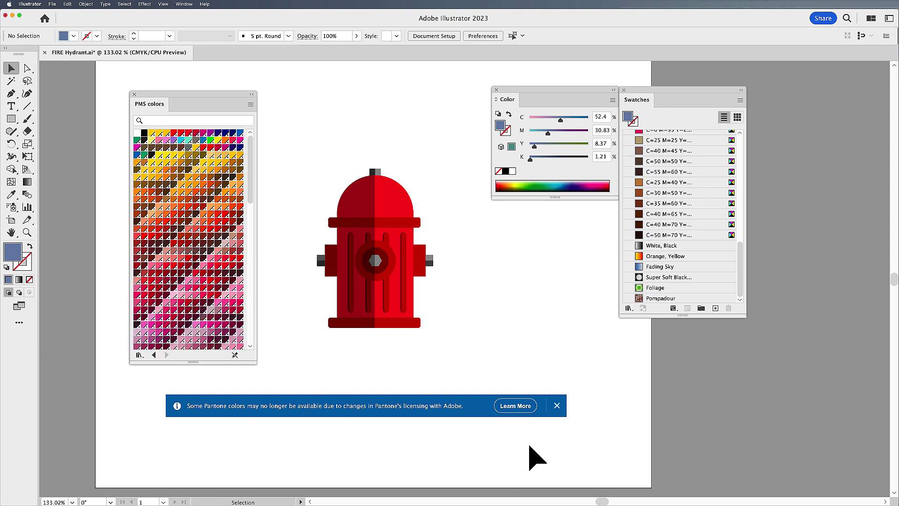
pyautogui.click(557, 405)
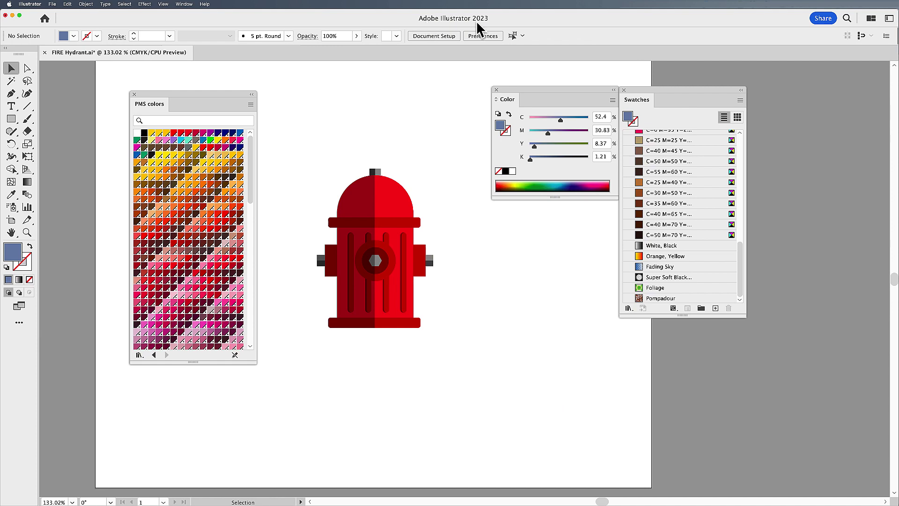
pyautogui.scroll(-10, 181, 209)
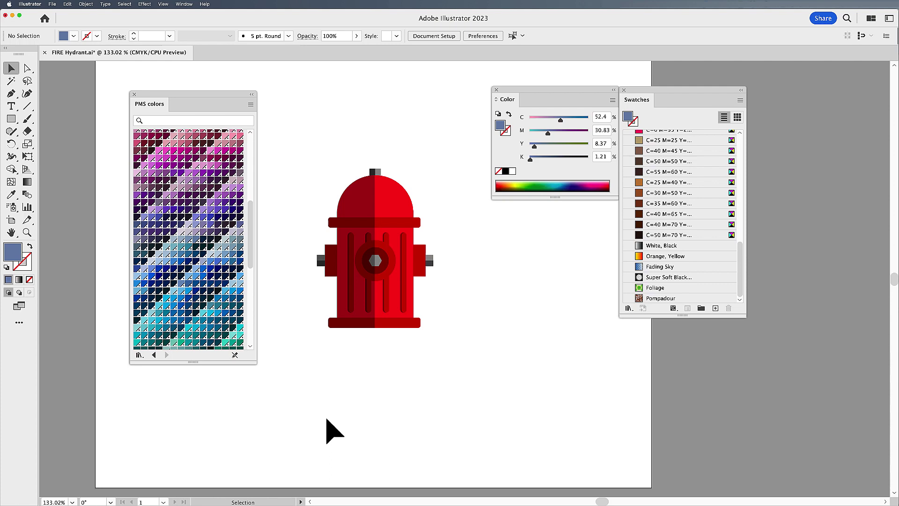
# - Draw a rectangle below the hydrant filled with PANTONE 7688 C, then switch to InDesign
pyautogui.press('m')
pyautogui.moveTo(317, 371); pyautogui.dragTo(409, 403)
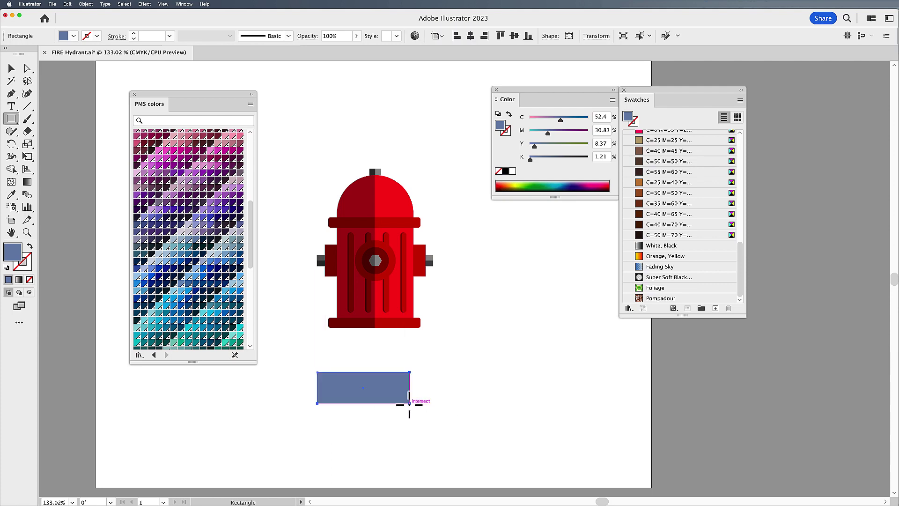
pyautogui.click(218, 298)
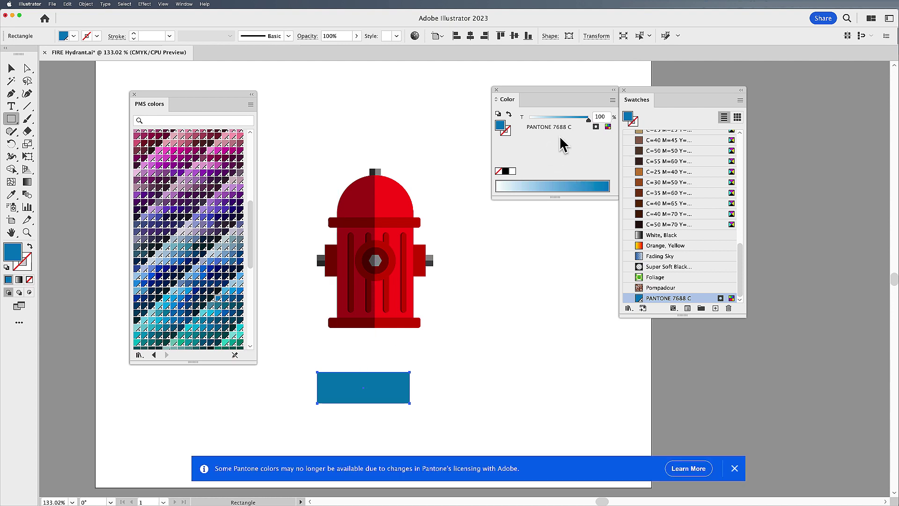
pyautogui.click(734, 468)
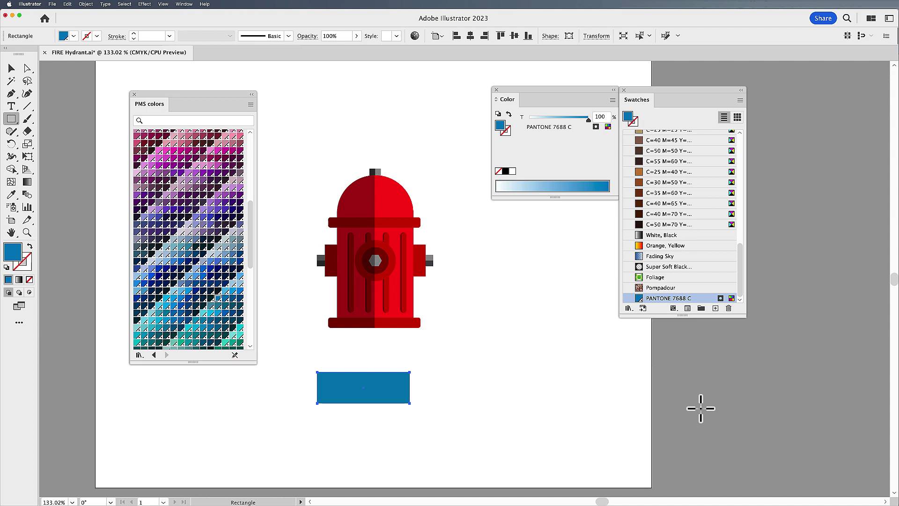
pyautogui.press('super+Tab')
pyautogui.press('super+Tab')
pyautogui.press('super+Tab')
pyautogui.press('super+Tab')
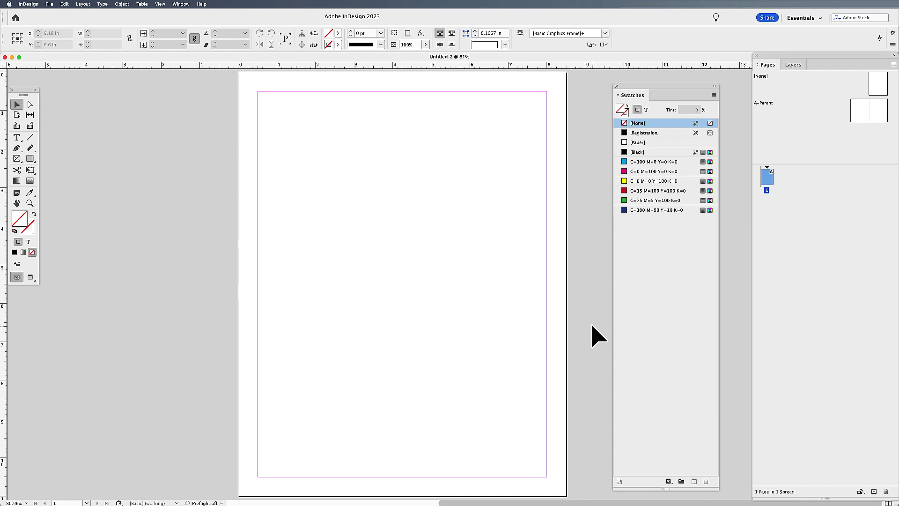
# - Load PMS colors.ase into InDesign's Swatches, then scroll up through the imported PANTONE colours
pyautogui.click(713, 95)
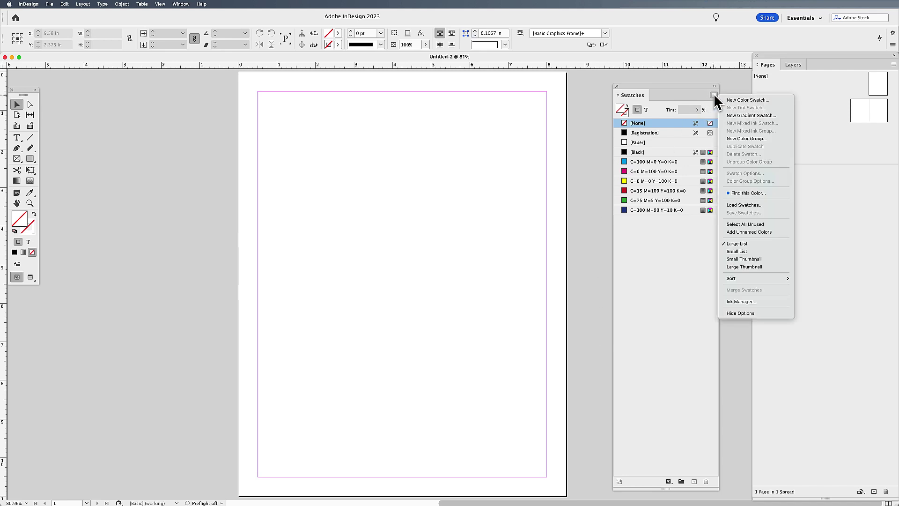
pyautogui.click(731, 205)
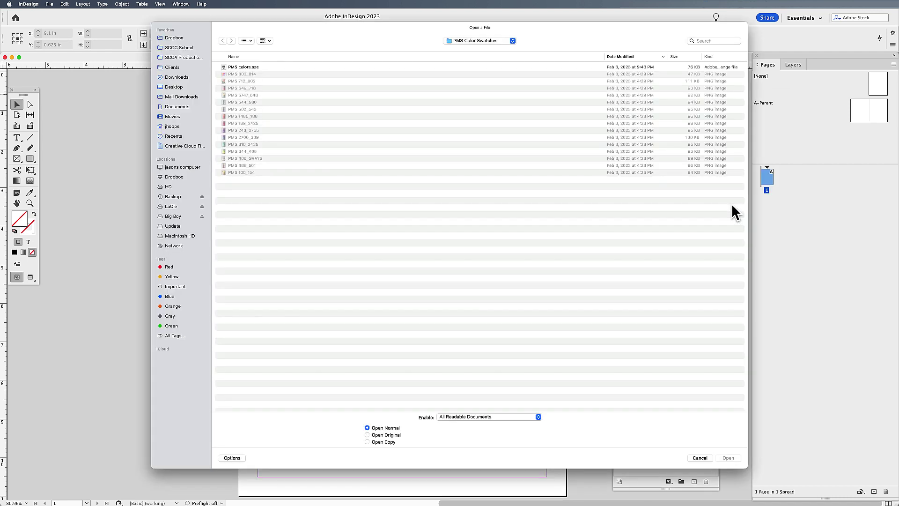
pyautogui.click(249, 66)
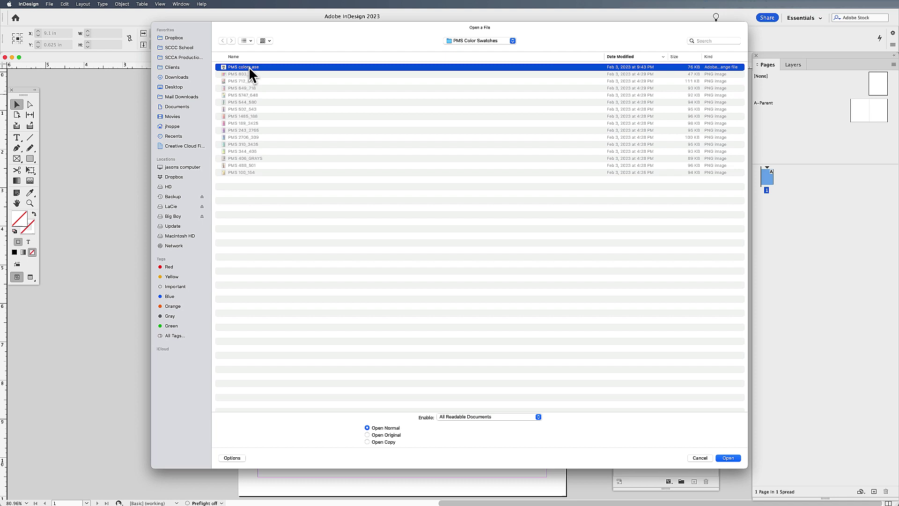
pyautogui.click(729, 458)
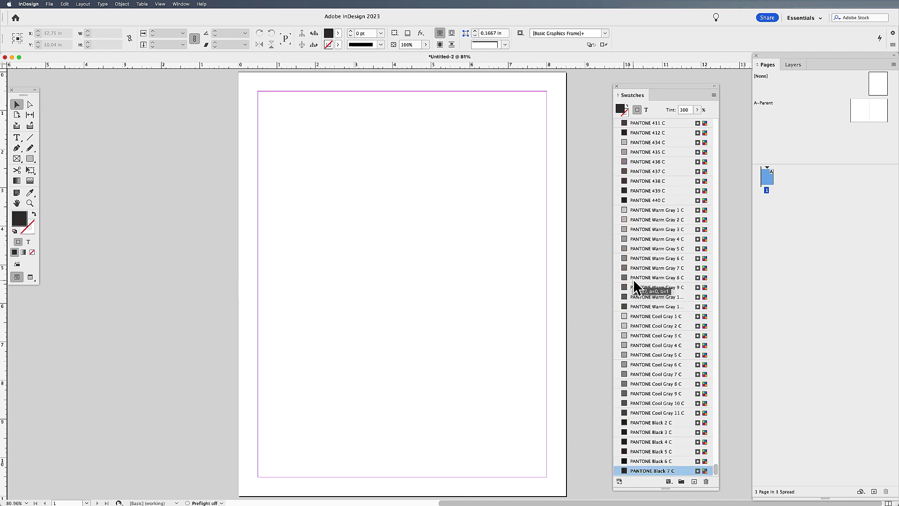
pyautogui.scroll(10, 653, 237)
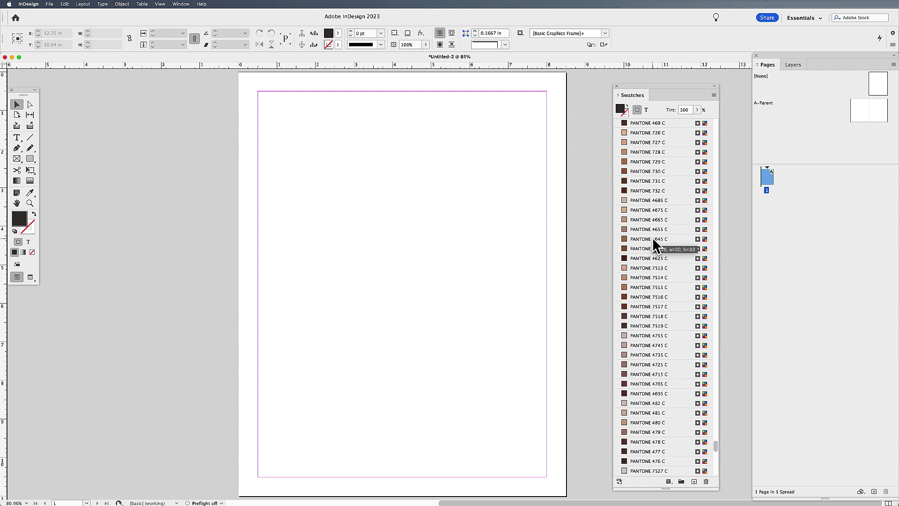
pyautogui.scroll(10, 652, 237)
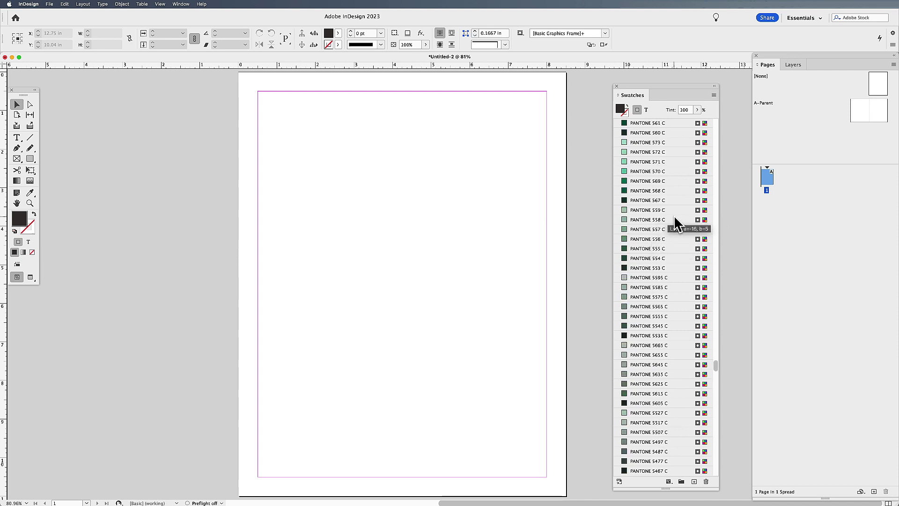
pyautogui.scroll(10, 675, 213)
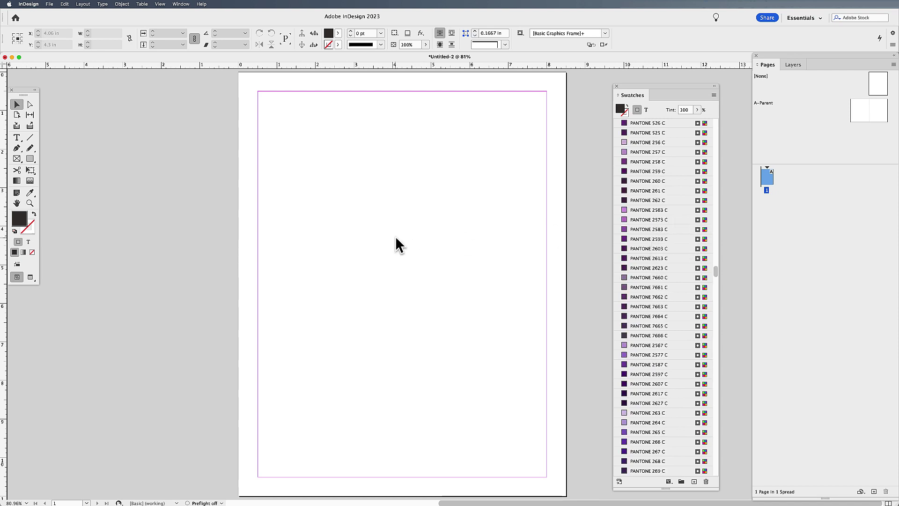
pyautogui.scroll(10, 644, 222)
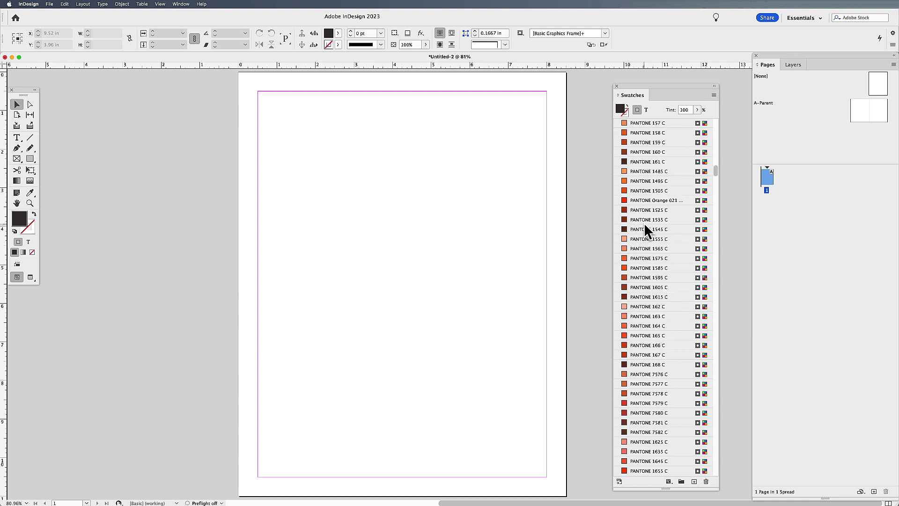
pyautogui.scroll(2, 644, 223)
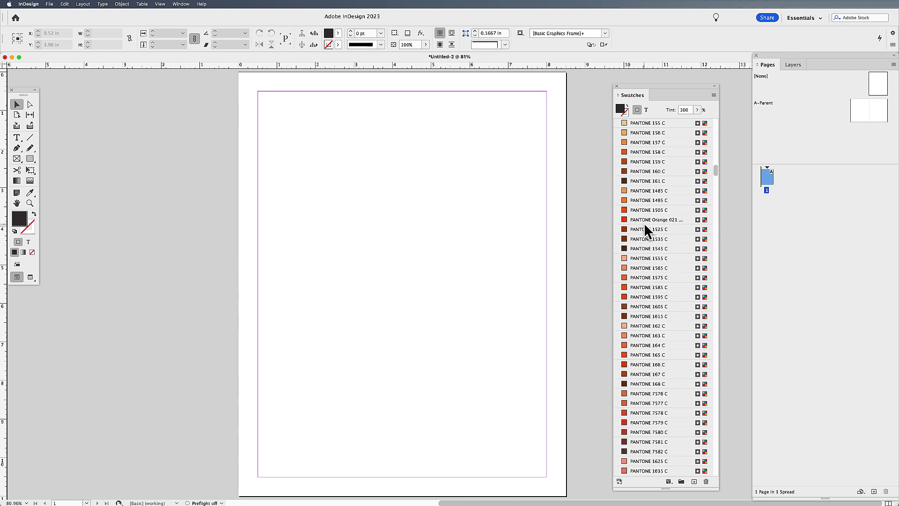
# - Draw a rectangle frame near the page top, fill it with PANTONE 1505 C, and return to Illustrator
pyautogui.press('m')
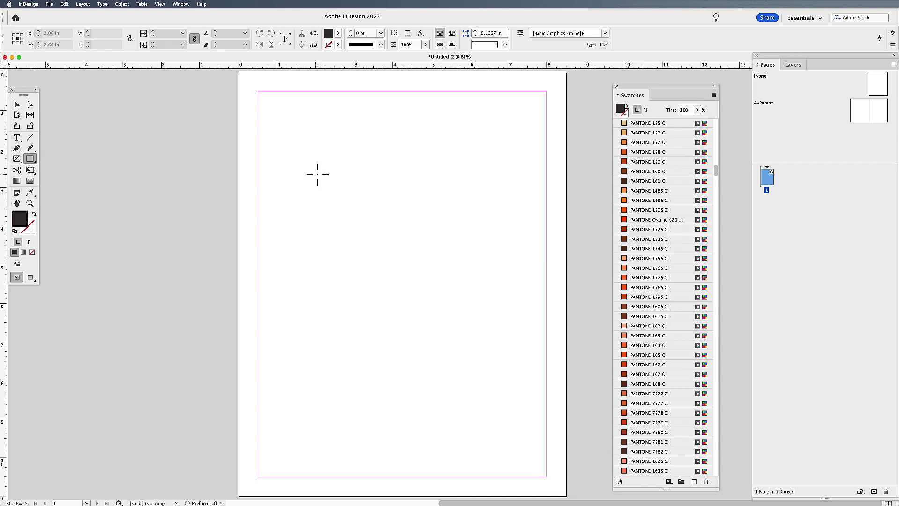
pyautogui.moveTo(318, 175); pyautogui.dragTo(418, 240)
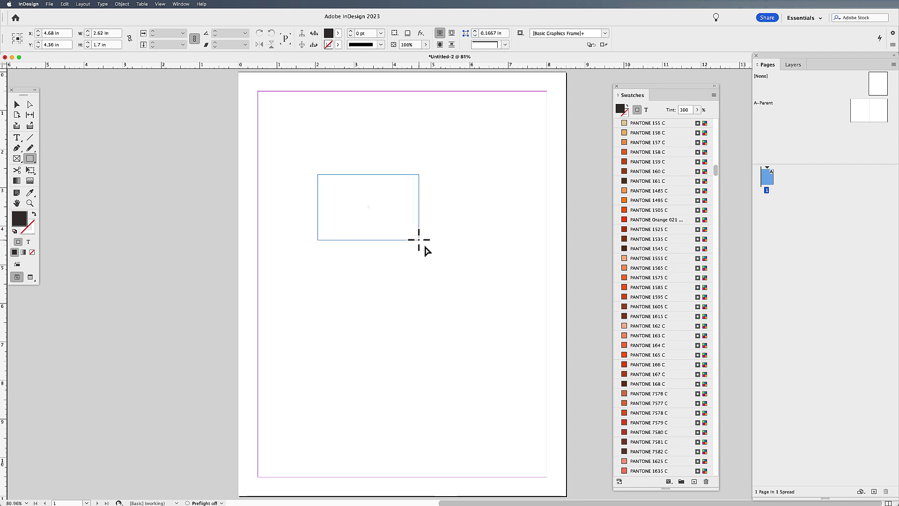
pyautogui.click(631, 209)
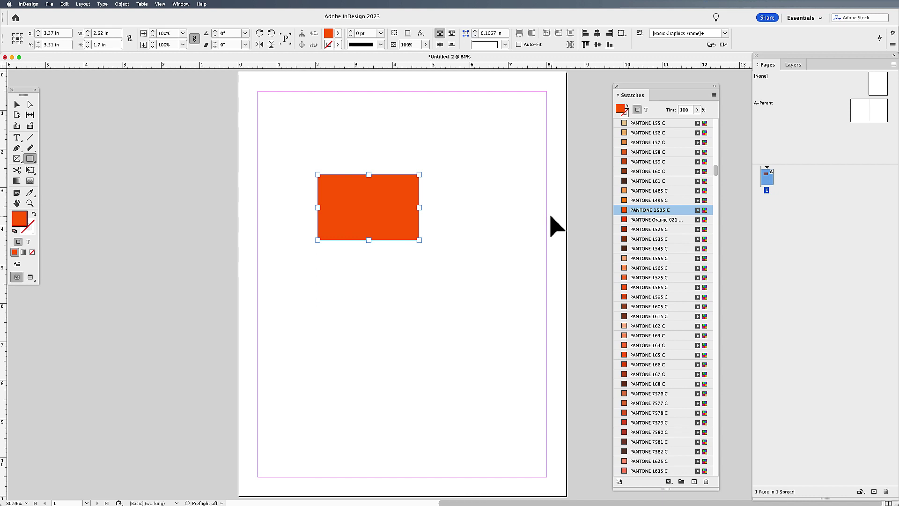
pyautogui.press('super+Tab')
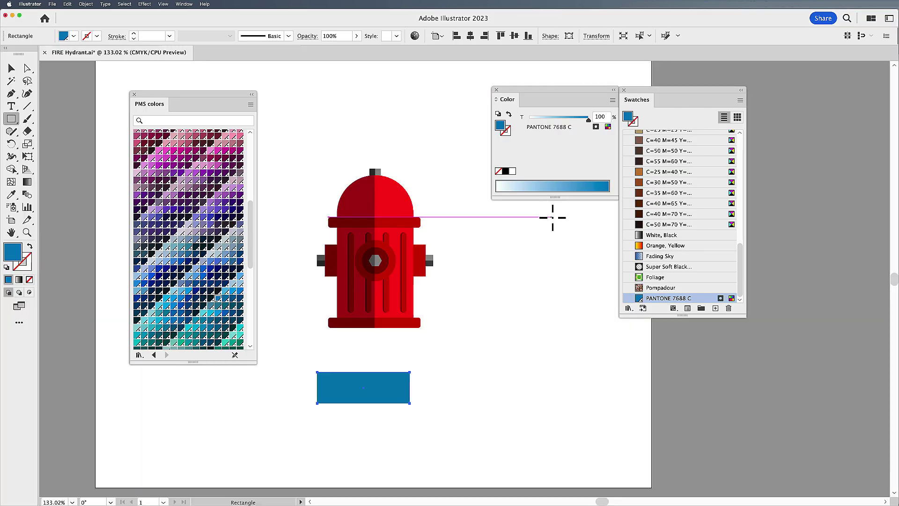
# - Close the PMS colors library and delete the blue PANTONE 7688 C rectangle
pyautogui.click(134, 94)
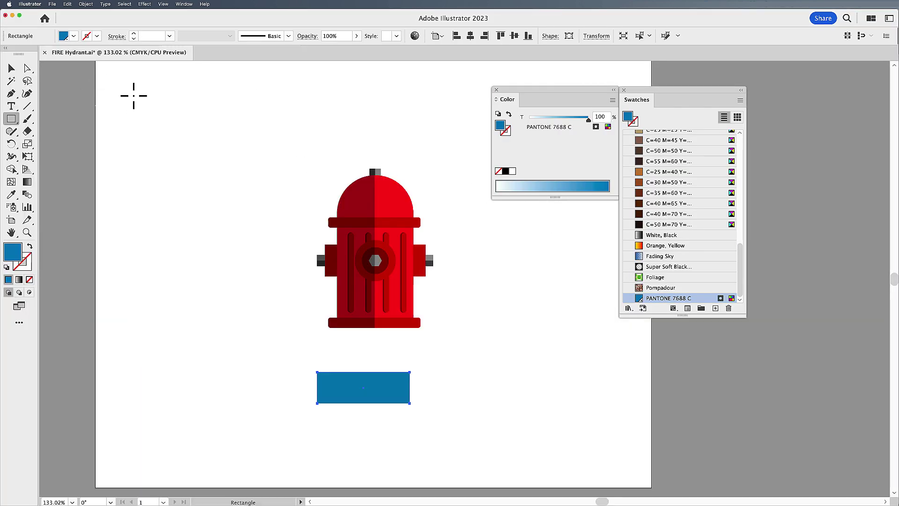
pyautogui.click(11, 69)
pyautogui.press('Delete')
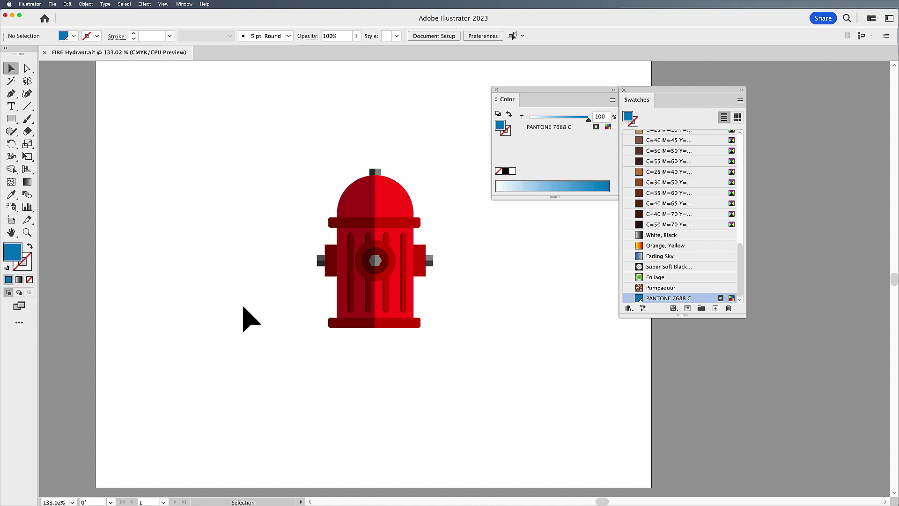
# - Place the PMS 544_580 chart image on the artboard beside the hydrant, then deselect it
pyautogui.click(55, 3)
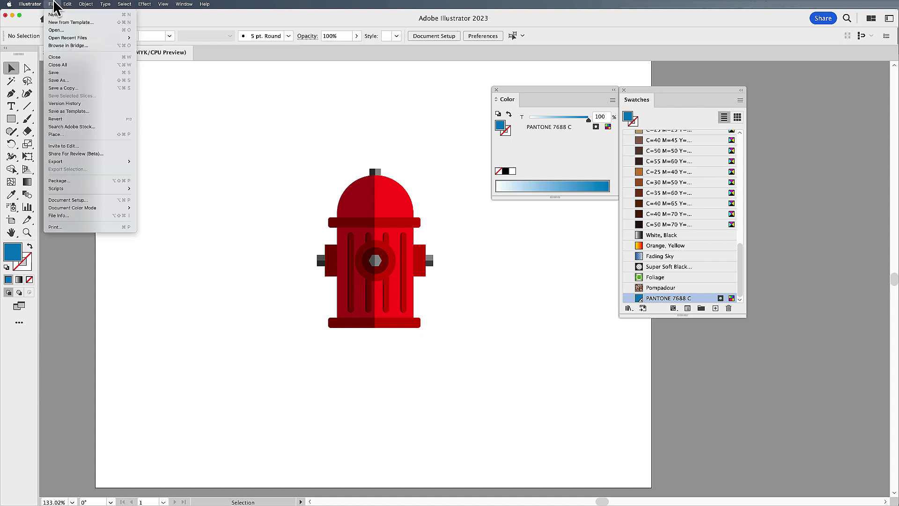
pyautogui.click(66, 134)
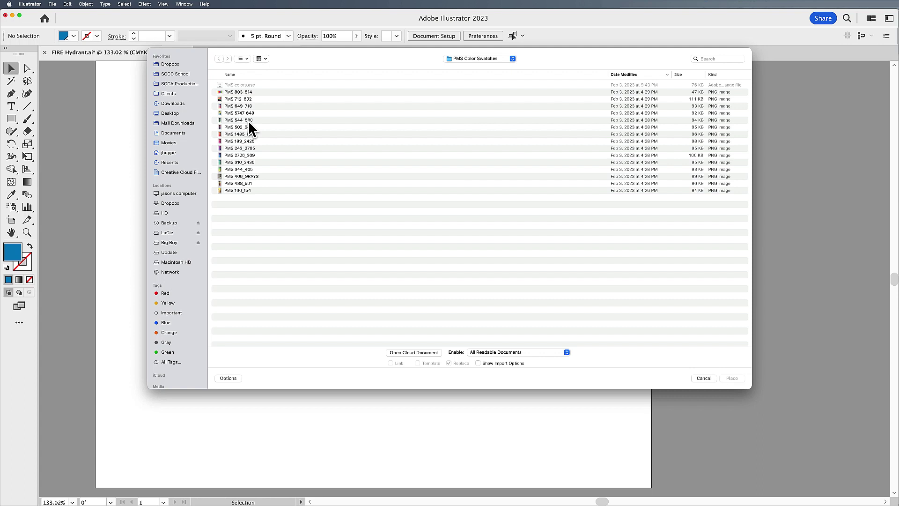
pyautogui.click(246, 120)
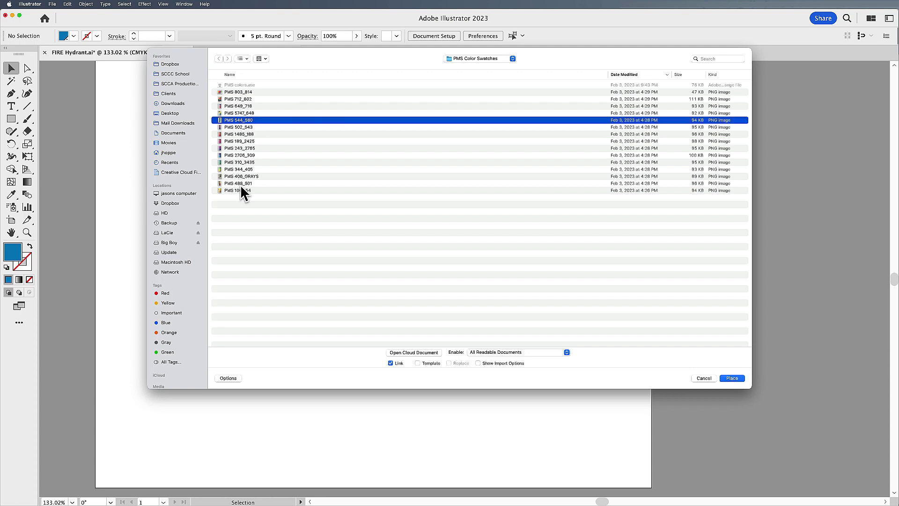
pyautogui.click(733, 378)
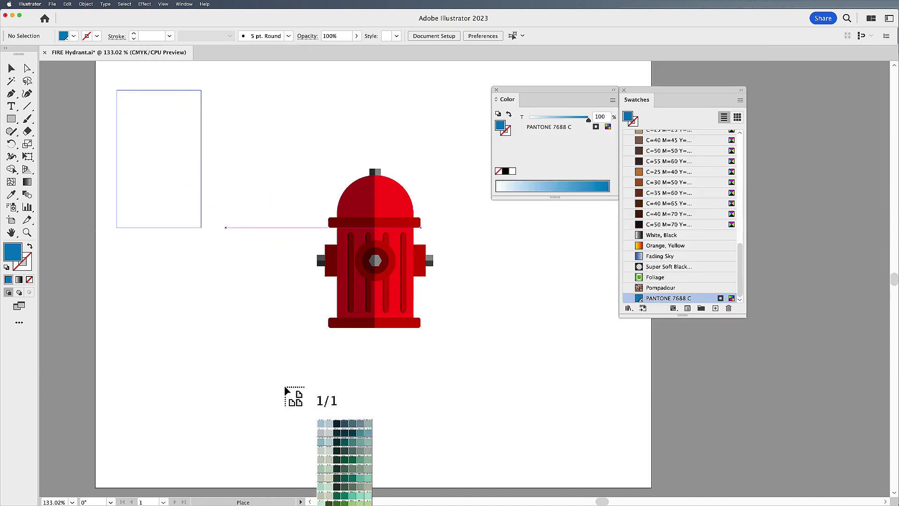
pyautogui.moveTo(284, 386); pyautogui.dragTo(302, 426)
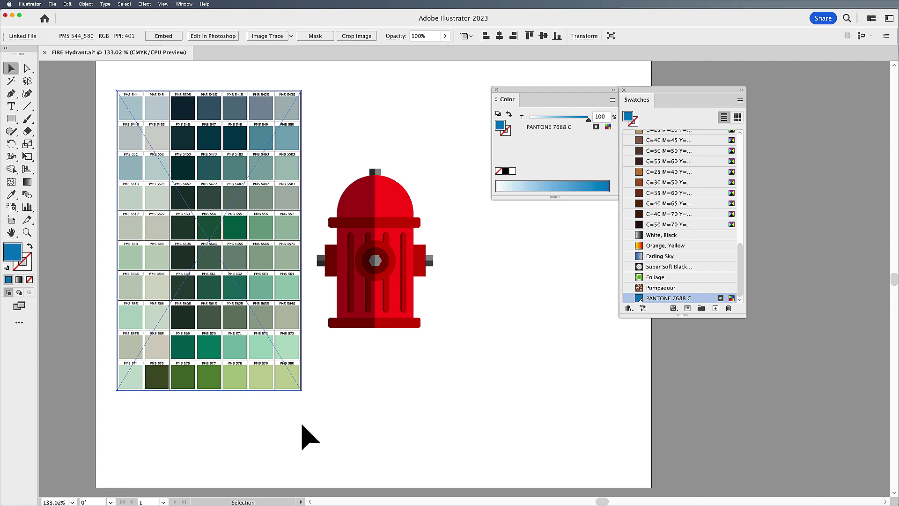
pyautogui.click(303, 426)
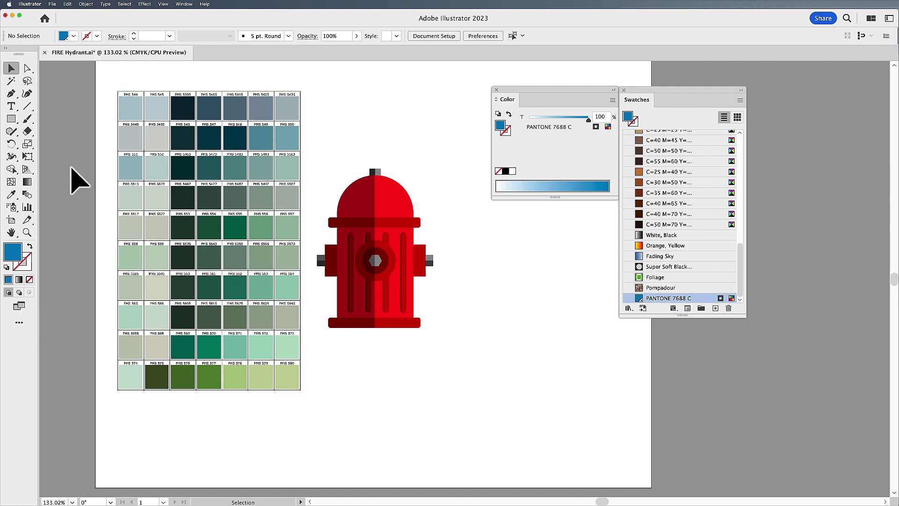
# - Eyedrop the dark green patch in the chart to set fill to C92 M22 Y64 K8
pyautogui.press('i')
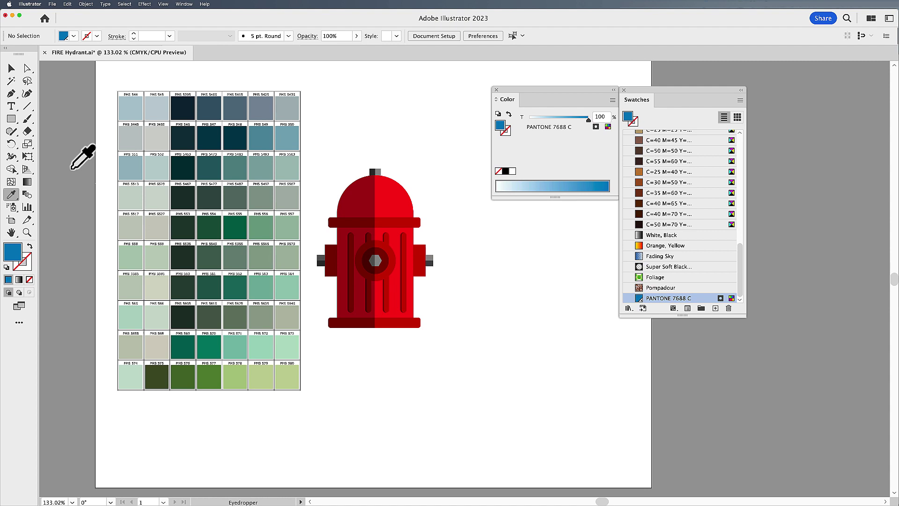
pyautogui.click(236, 229)
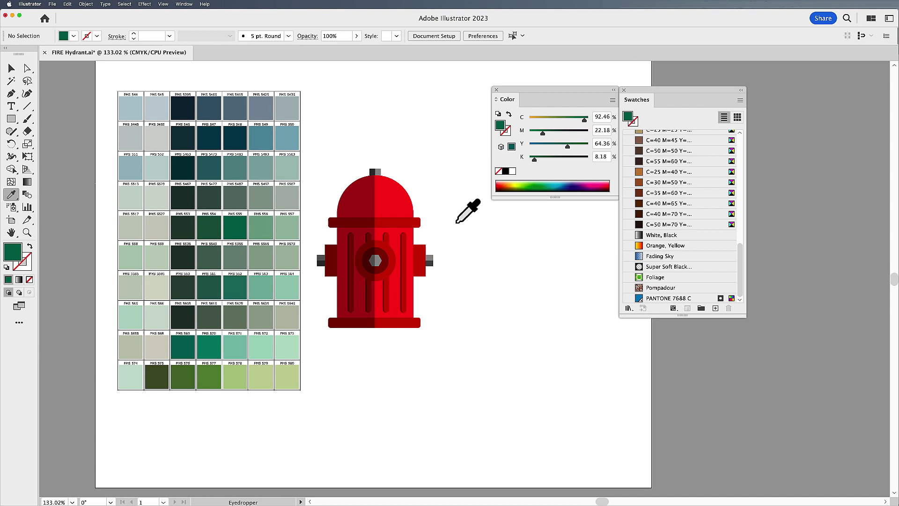
pyautogui.doubleClick(11, 193)
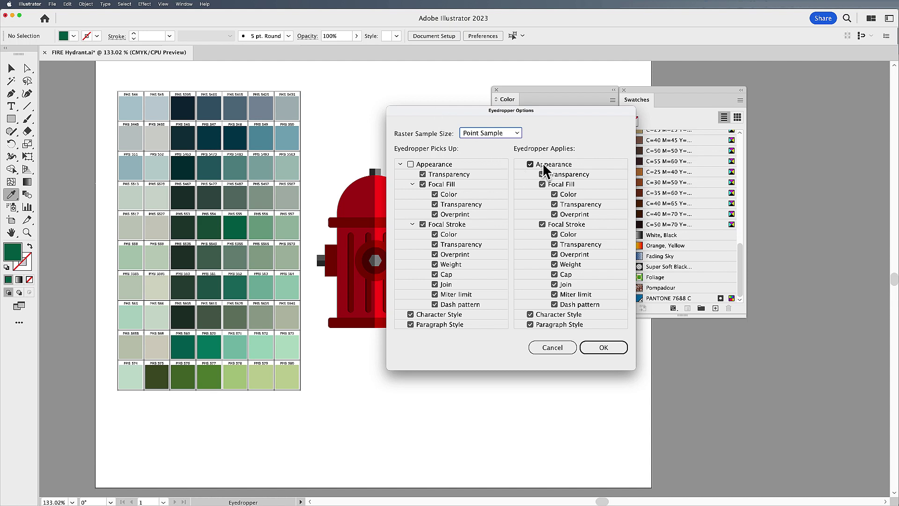
pyautogui.click(519, 164)
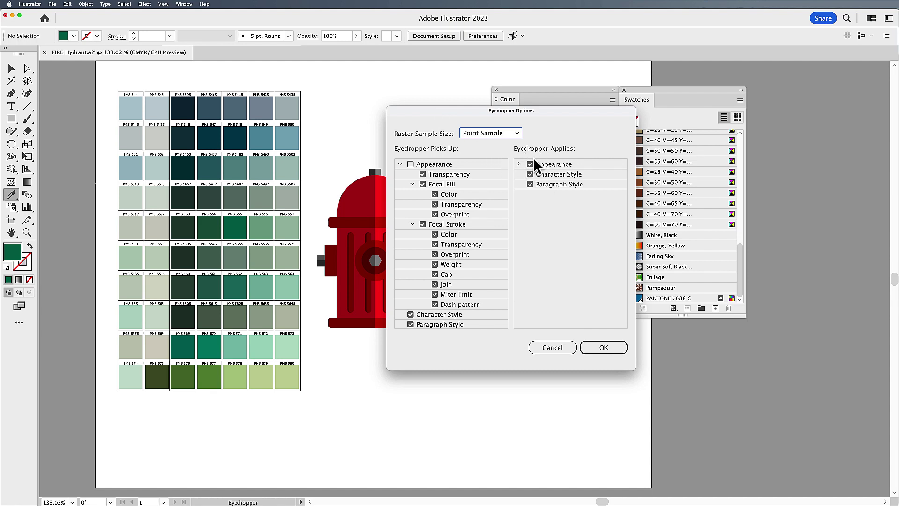
pyautogui.click(519, 164)
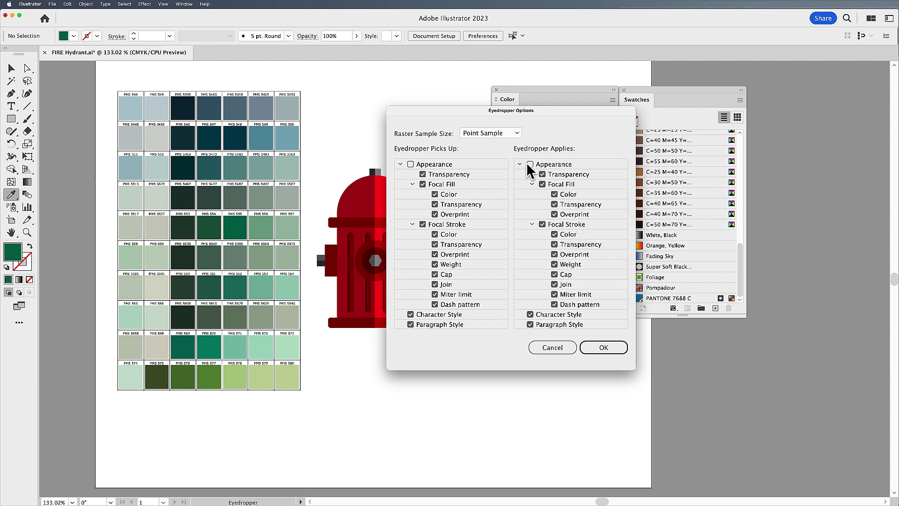
pyautogui.click(530, 164)
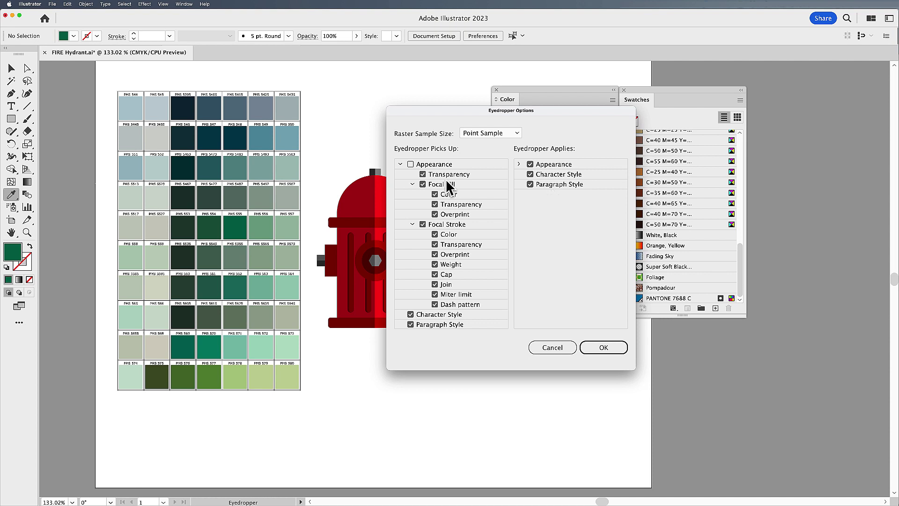
pyautogui.click(611, 346)
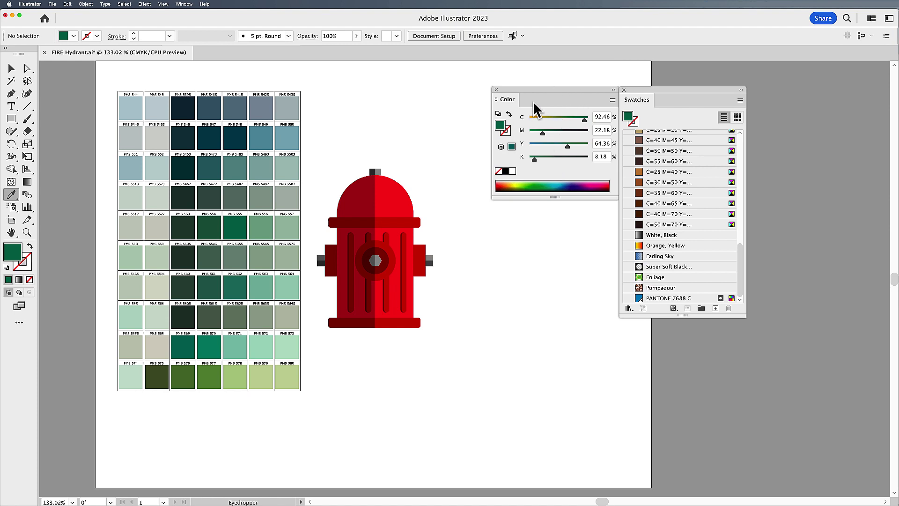
# - Create a new Spot Color swatch named PMS 555 from the green, in Lab colour mode
pyautogui.click(612, 100)
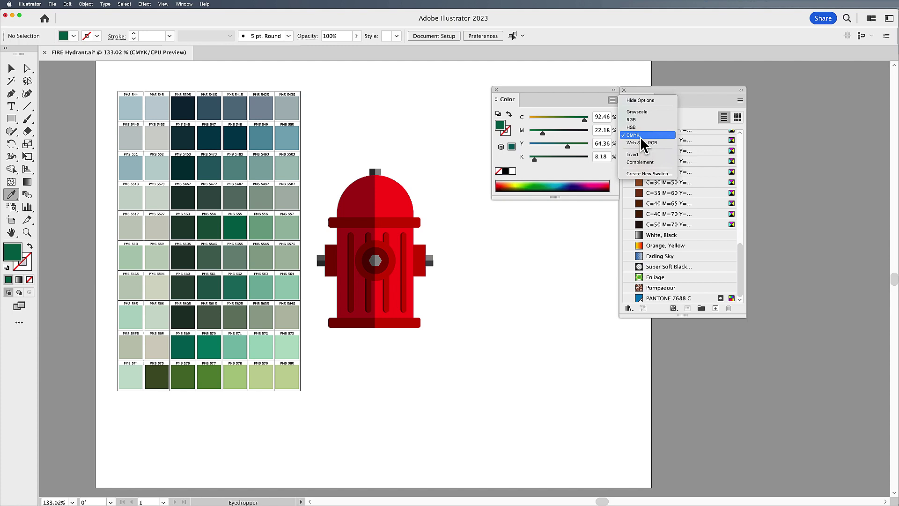
pyautogui.click(646, 173)
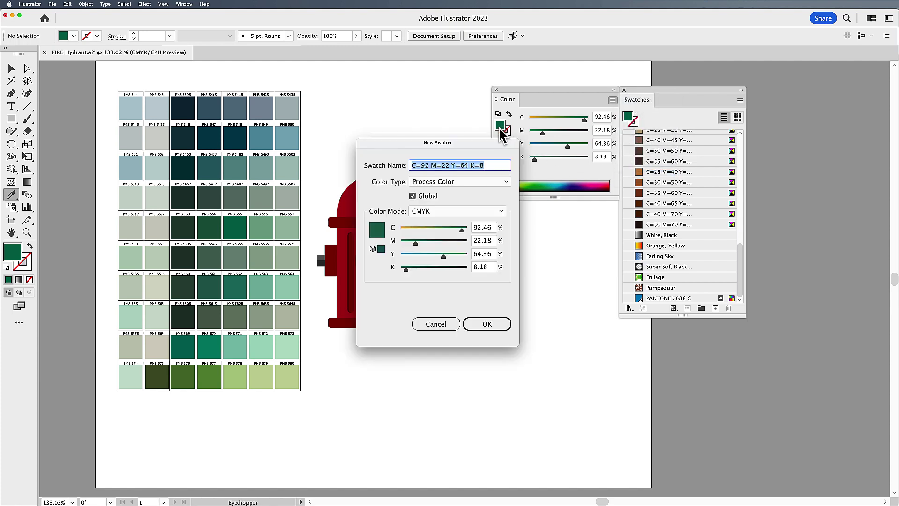
pyautogui.click(459, 181)
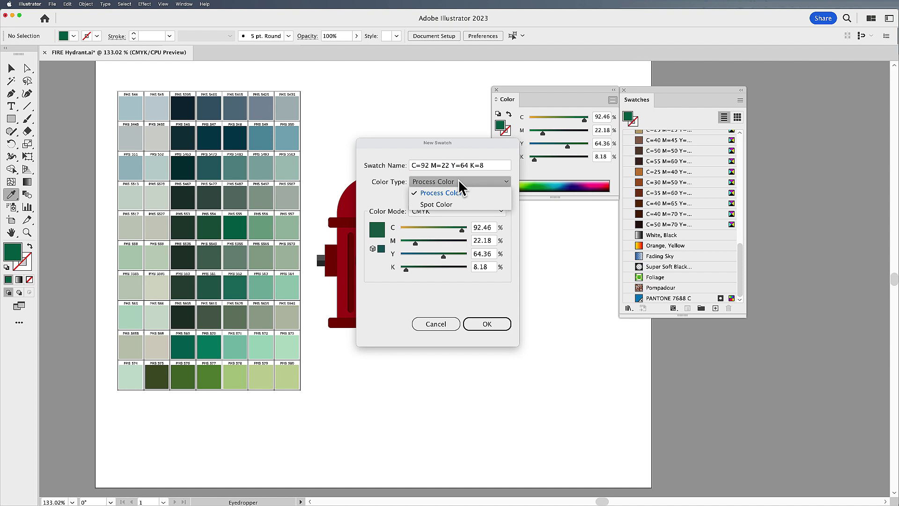
pyautogui.click(452, 205)
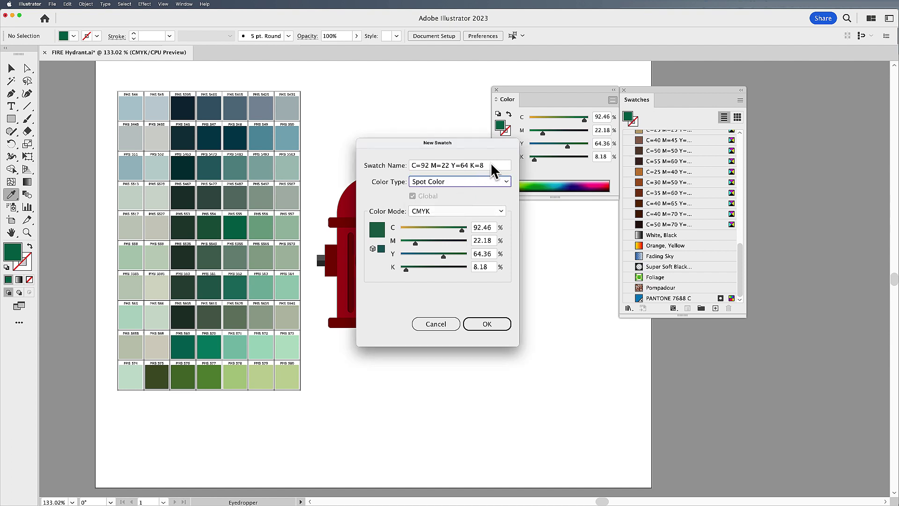
pyautogui.moveTo(492, 165); pyautogui.dragTo(403, 166)
pyautogui.write('PMS')
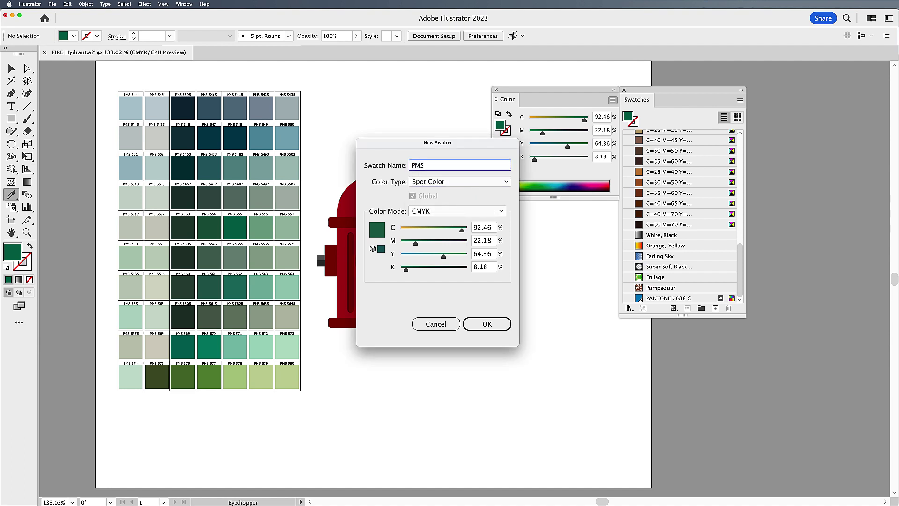
pyautogui.write(' 555')
pyautogui.click(428, 210)
pyautogui.click(437, 268)
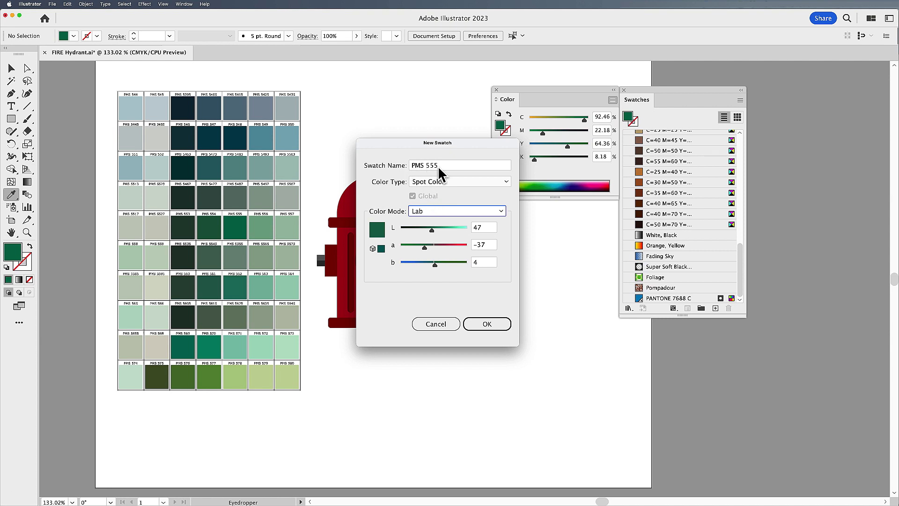
pyautogui.click(480, 324)
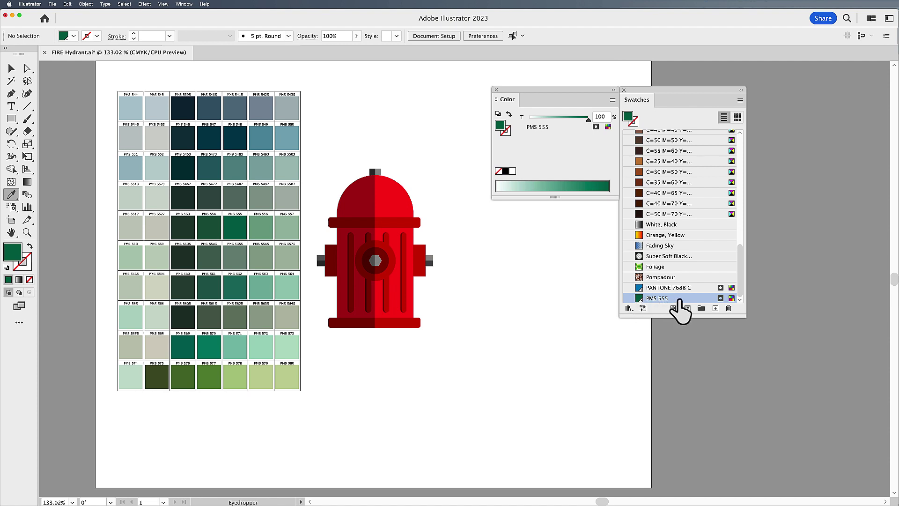
# - Draw a rectangle below and right of the hydrant filled with PMS 555 at 58% tint
pyautogui.press('m')
pyautogui.moveTo(458, 341); pyautogui.dragTo(543, 392)
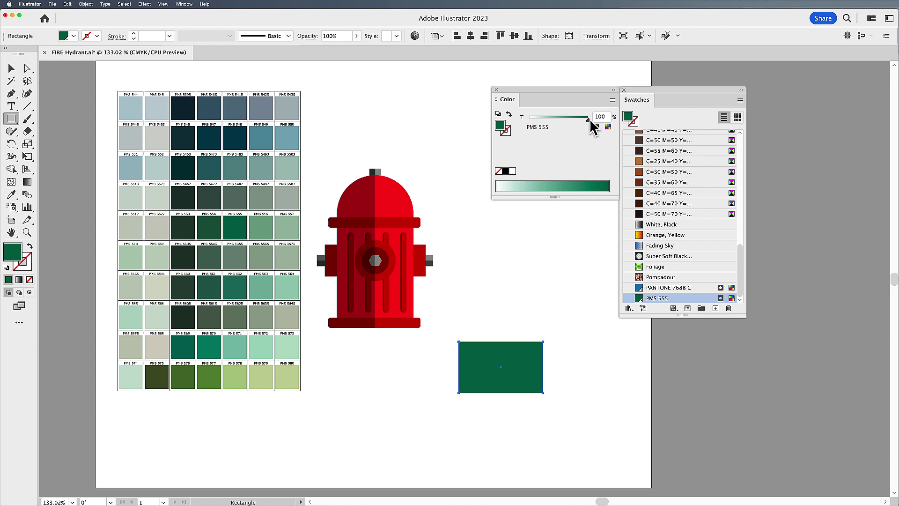
pyautogui.moveTo(589, 120); pyautogui.dragTo(564, 121)
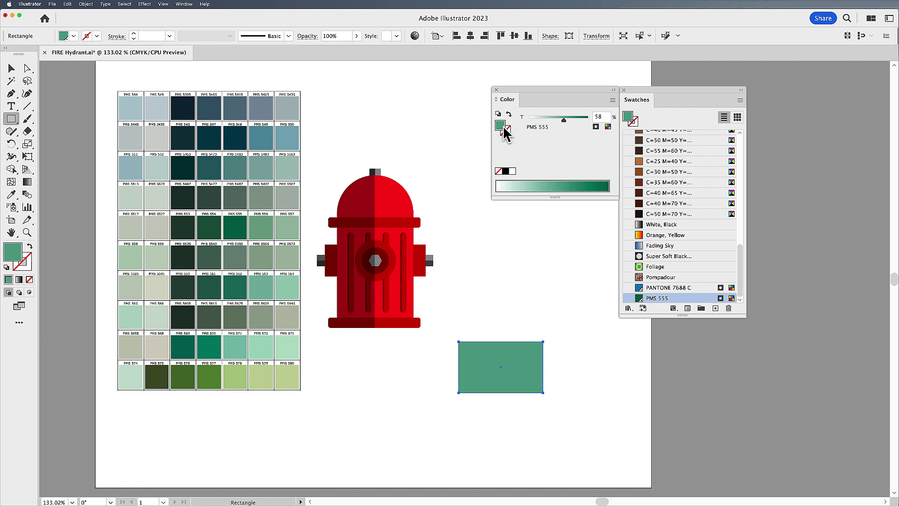
pyautogui.click(14, 66)
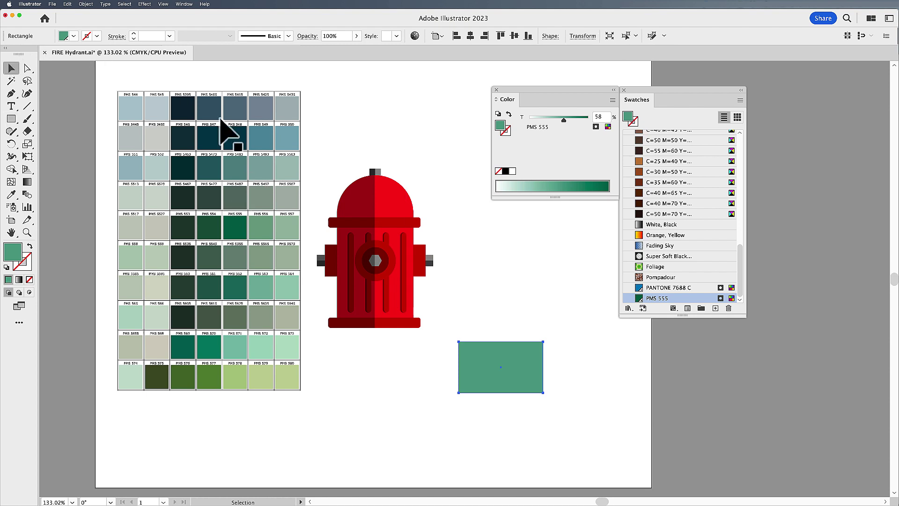
pyautogui.click(412, 124)
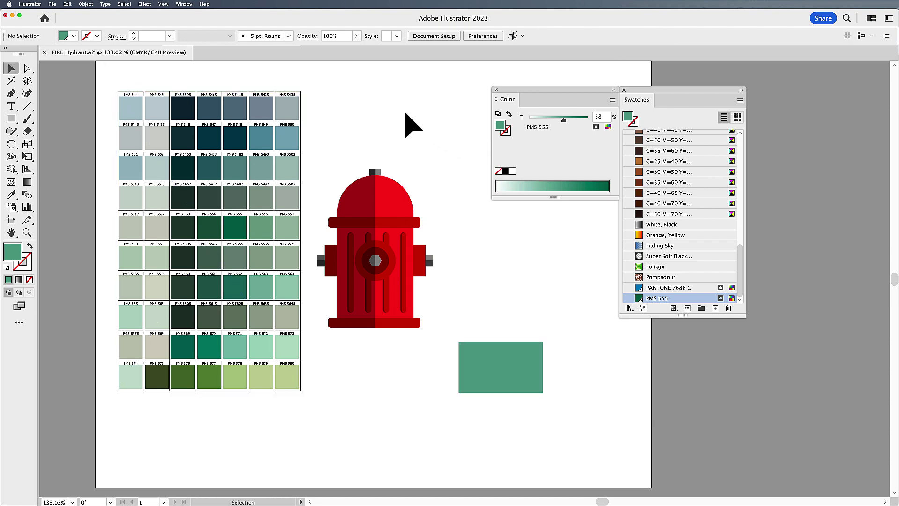